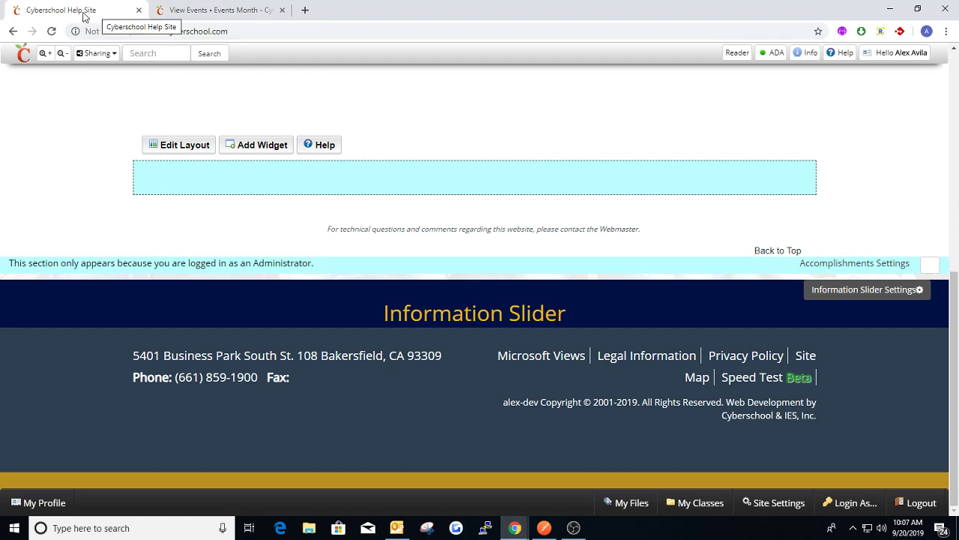
View the month events calendar, then add a Calendar widget to the Cyberschool Help Site home page.
left_click(220, 11)
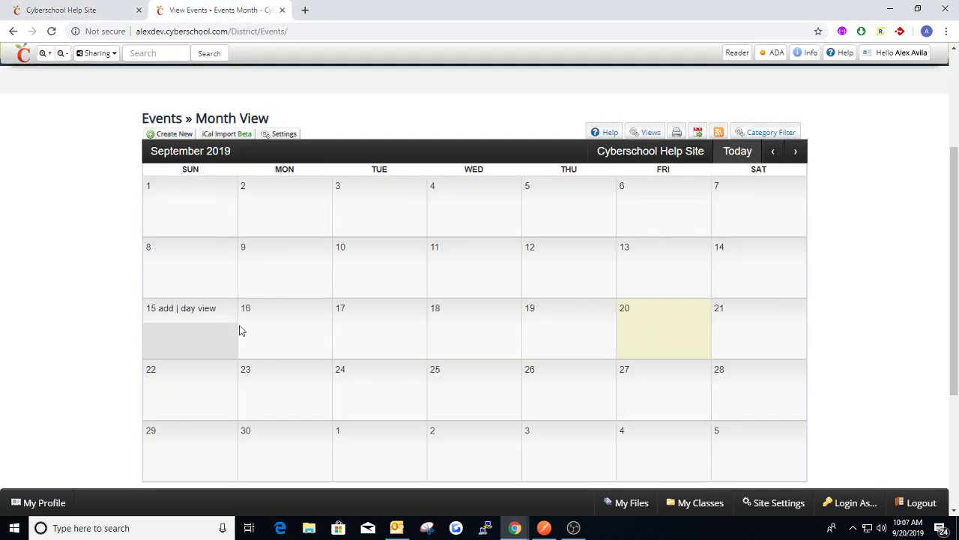
left_click(87, 13)
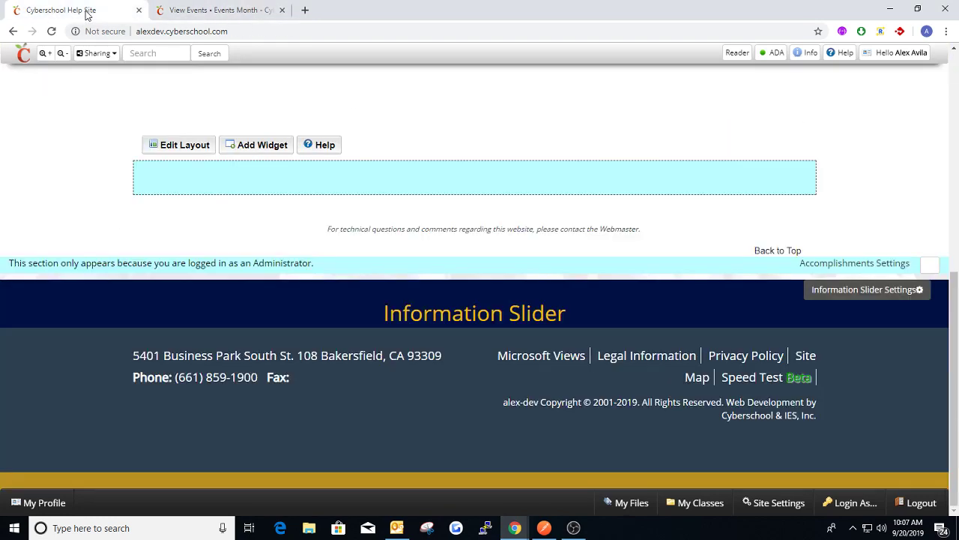
left_click(263, 146)
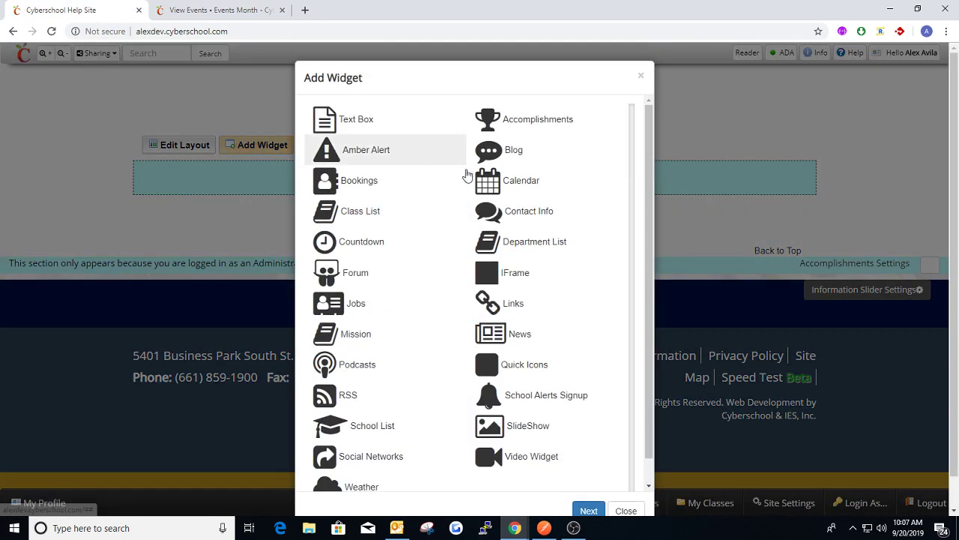
left_click(523, 195)
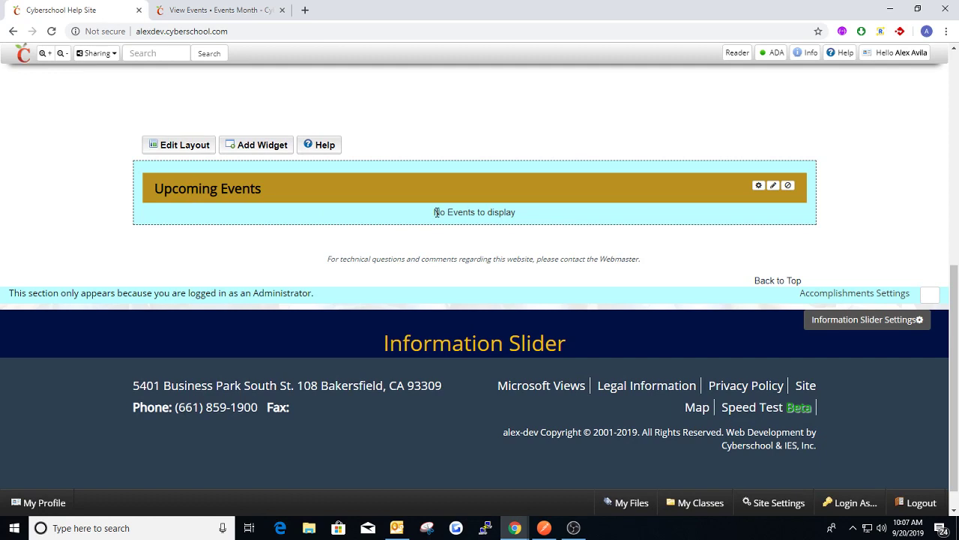
Add an all-day event titled "Training Event" on September 21, 2019 in the events calendar and publish it.
left_click(228, 15)
scroll(225, 293, "down", 1)
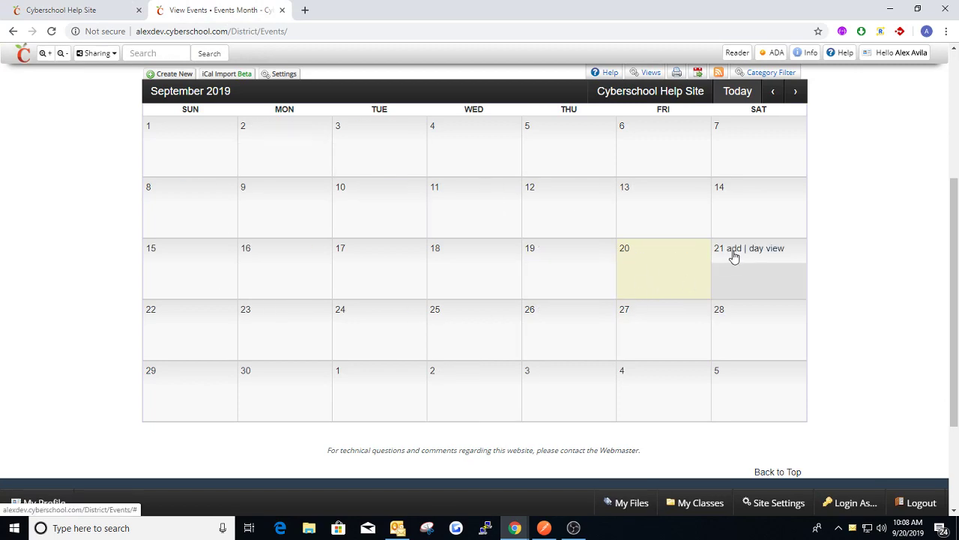
left_click(733, 251)
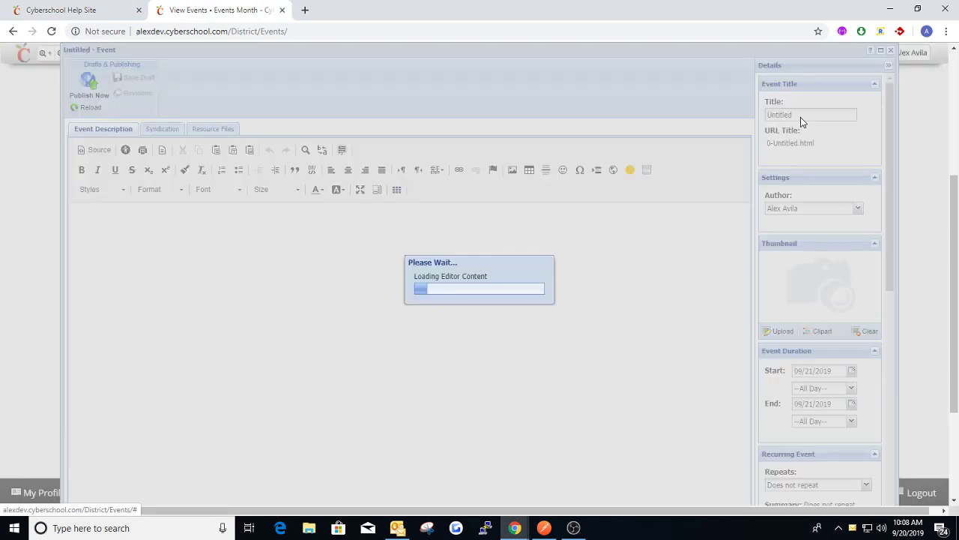
left_click(802, 117)
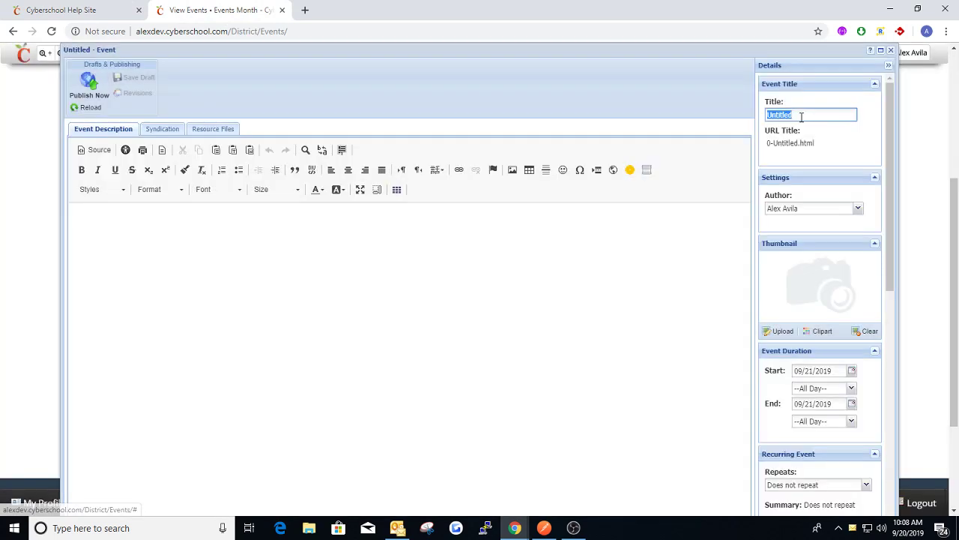
type("Training Event")
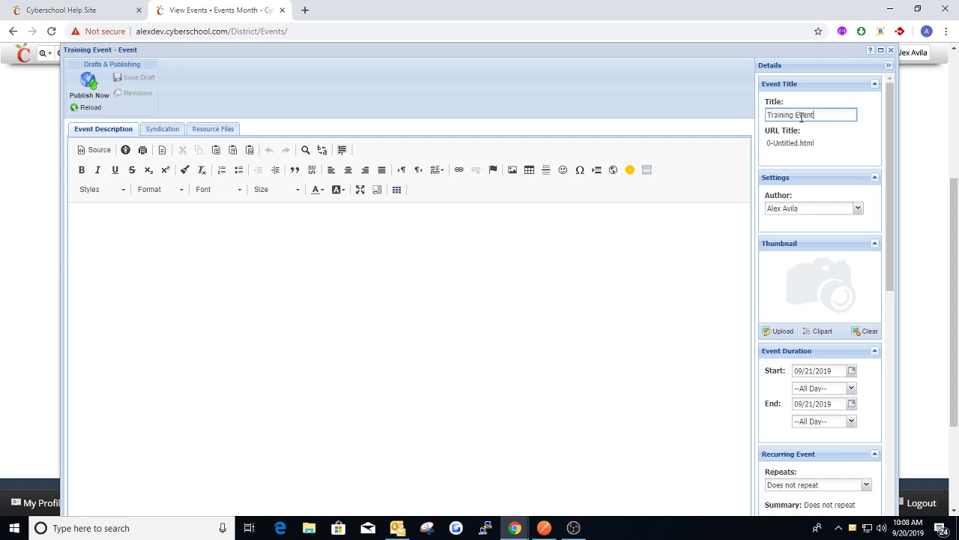
key("Tab")
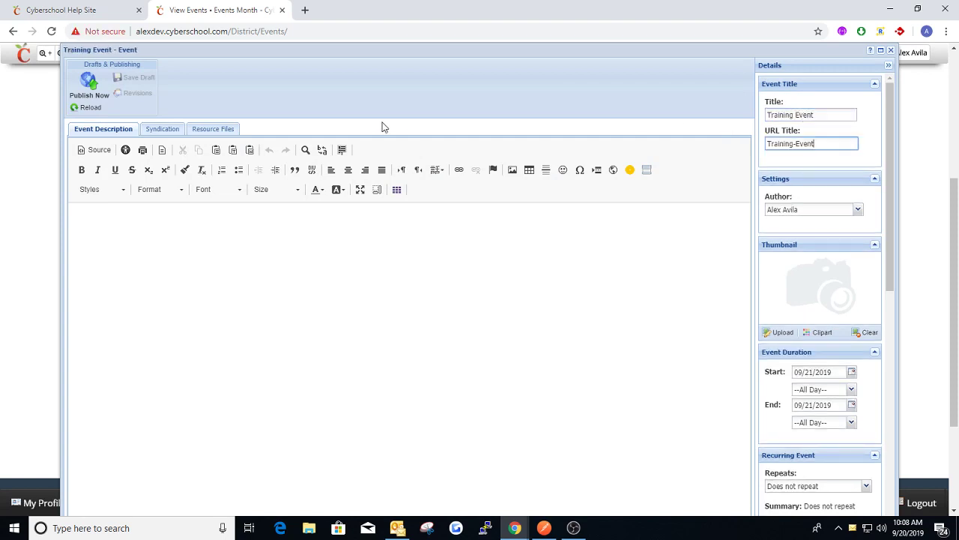
left_click(89, 87)
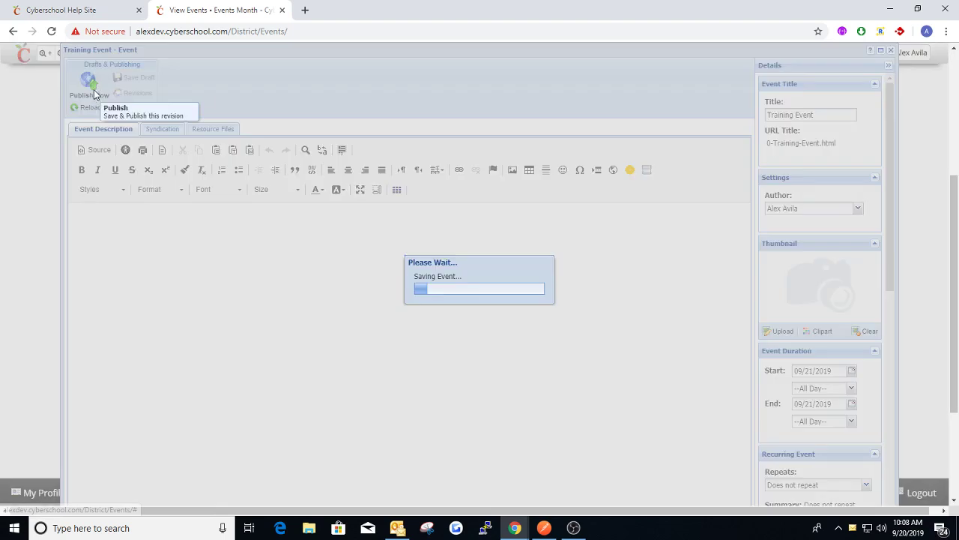
Reload the home page to check the Upcoming Events widget for the Training Event.
mouse_move(754, 264)
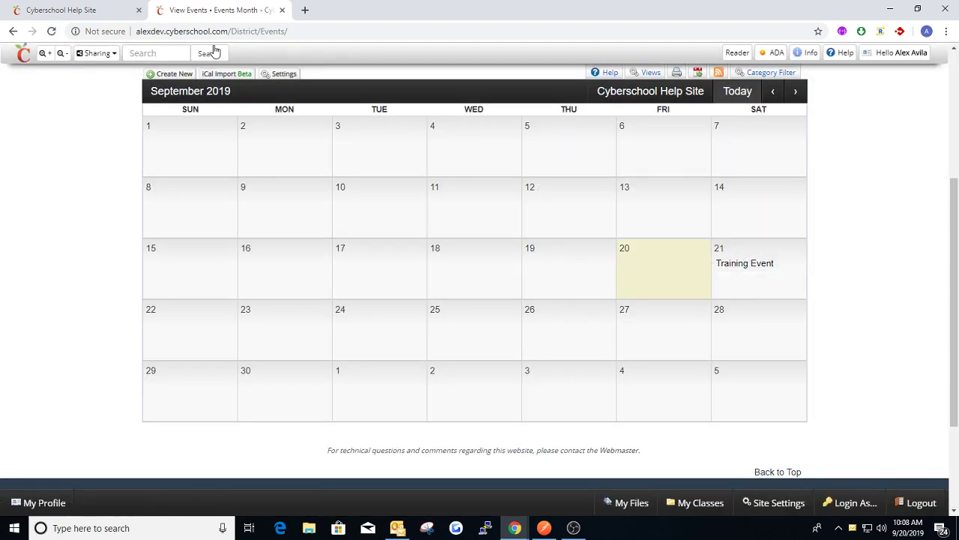
mouse_move(530, 145)
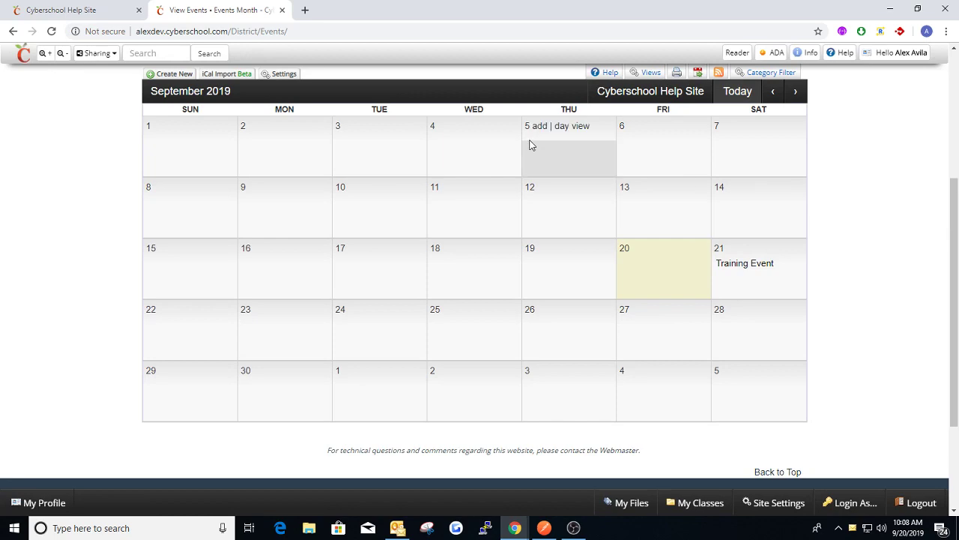
left_click(56, 6)
key("F5")
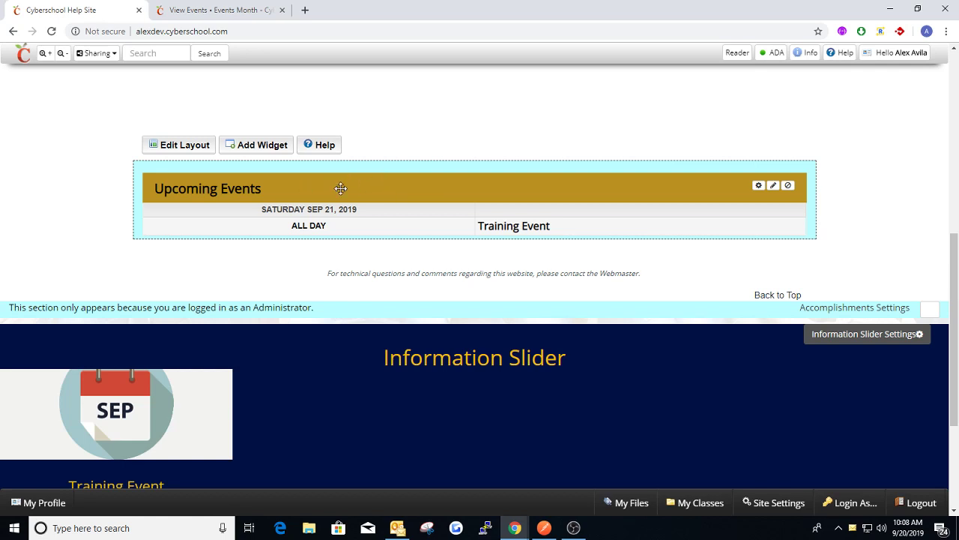
Start a new event on September 23, 2019 in the events calendar and title it "Test Event".
left_click(229, 10)
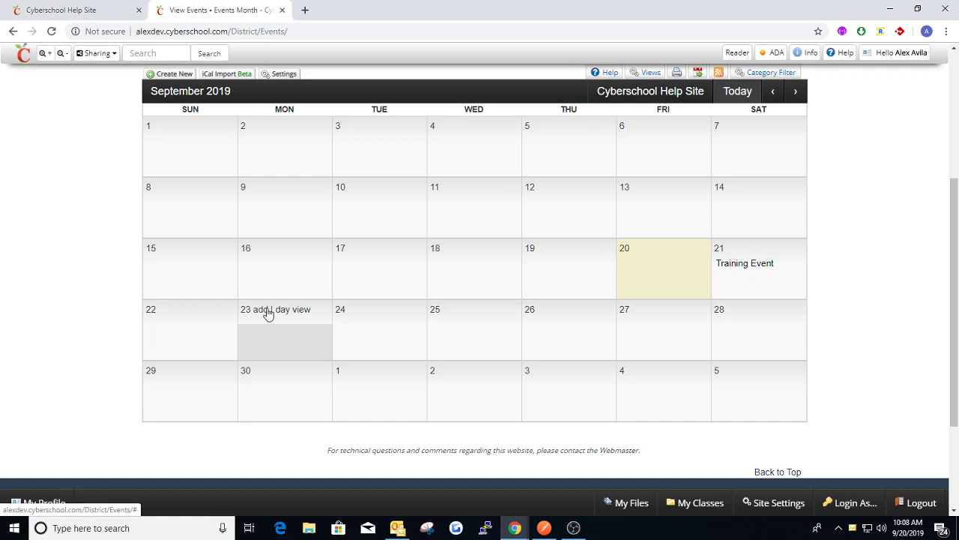
left_click(262, 310)
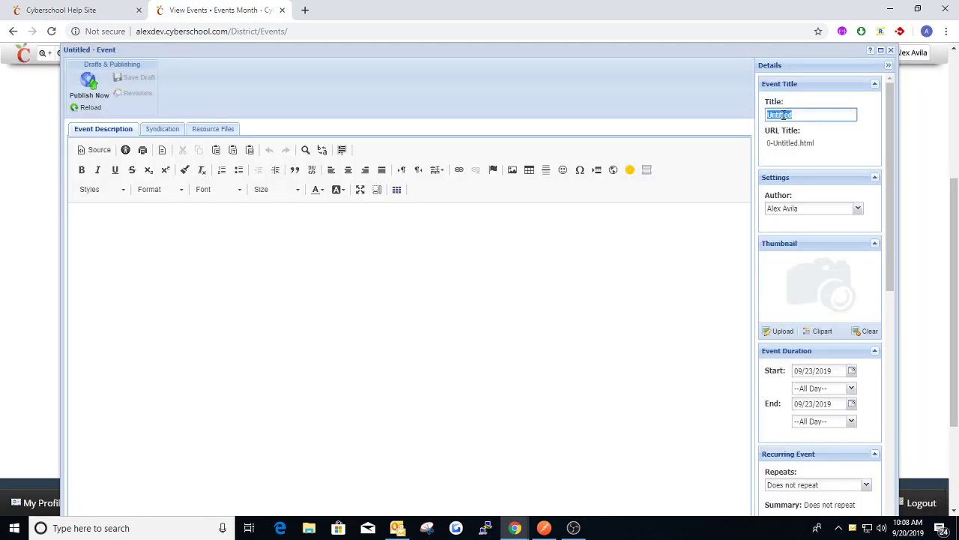
type("Test Event")
key("Tab")
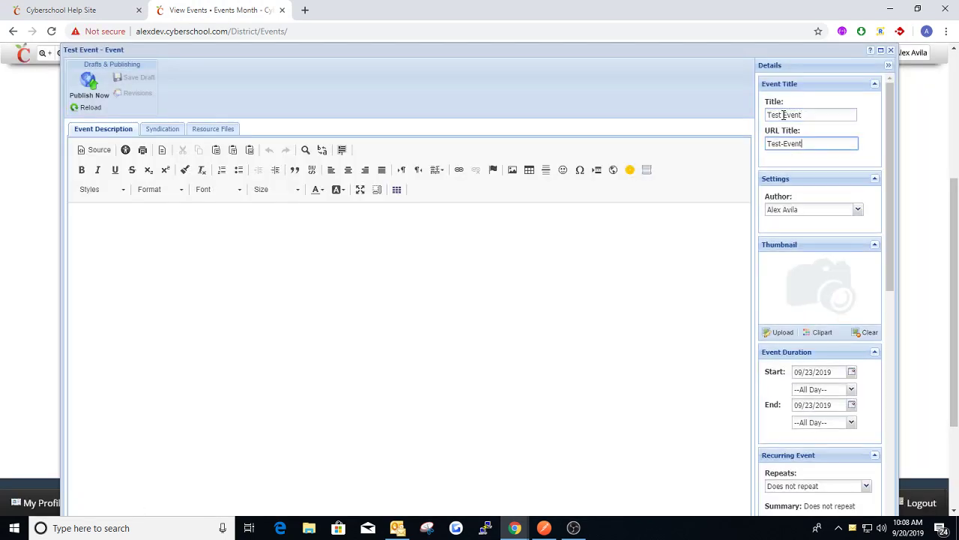
left_click(354, 231)
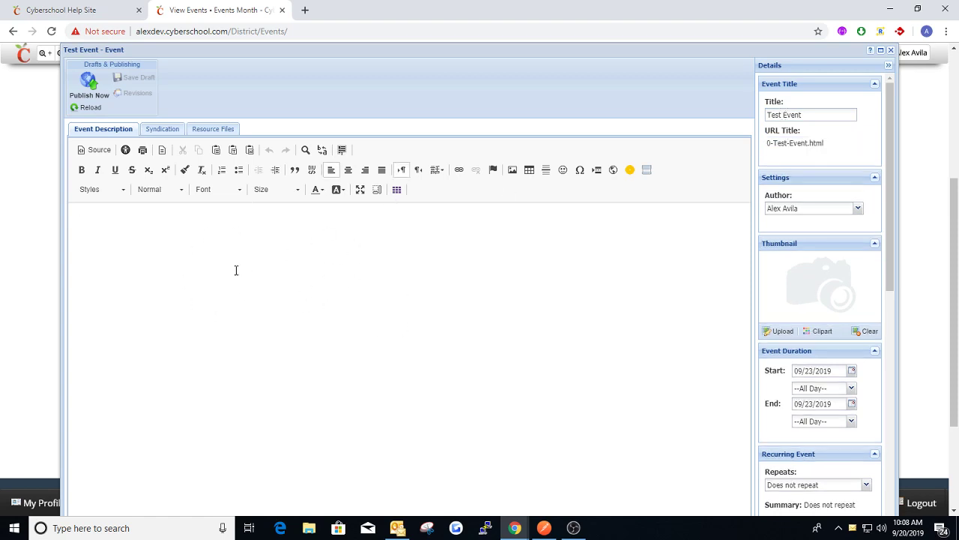
Look at the home page's Upcoming Events widget, and set the Test Event's end date to 09/25/2019.
left_click(45, 10)
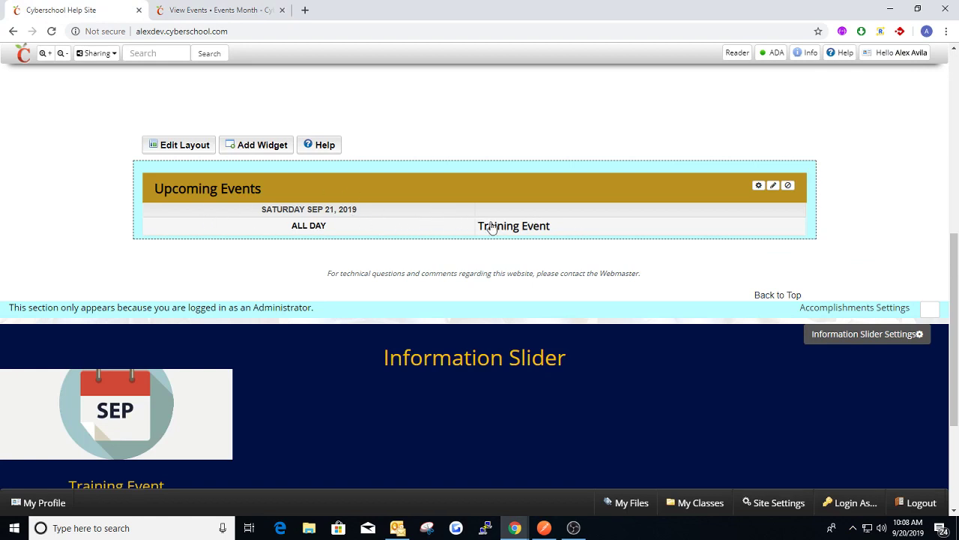
left_click(239, 15)
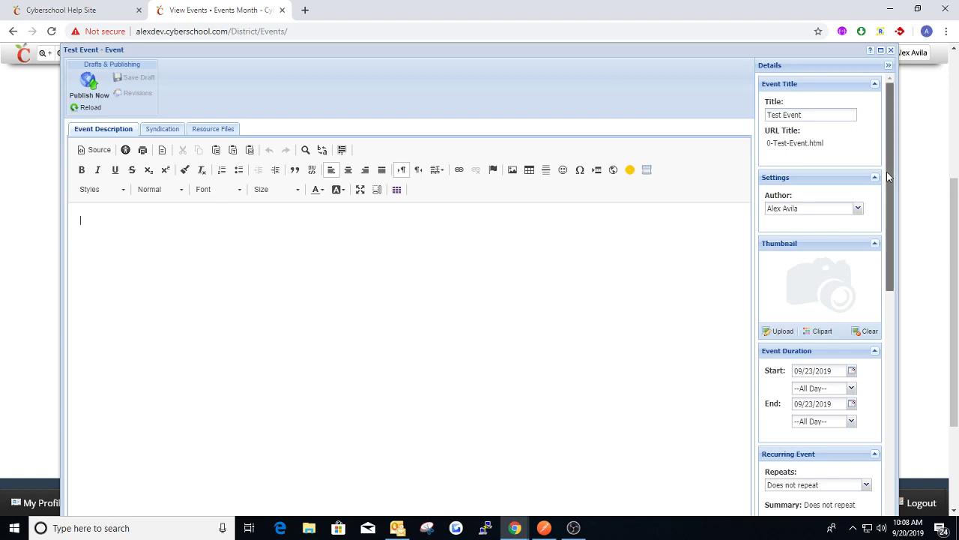
left_click_drag(889, 174, 885, 265)
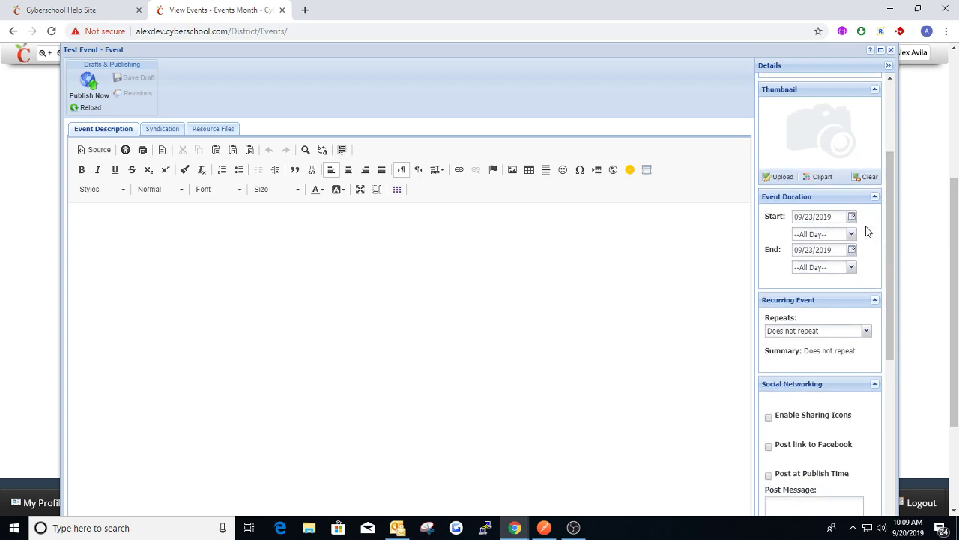
left_click(852, 249)
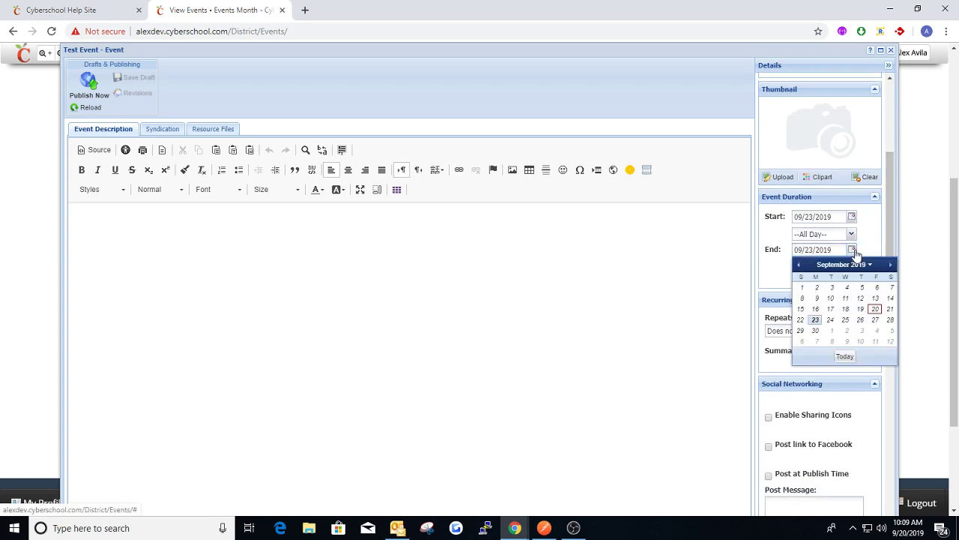
left_click(845, 320)
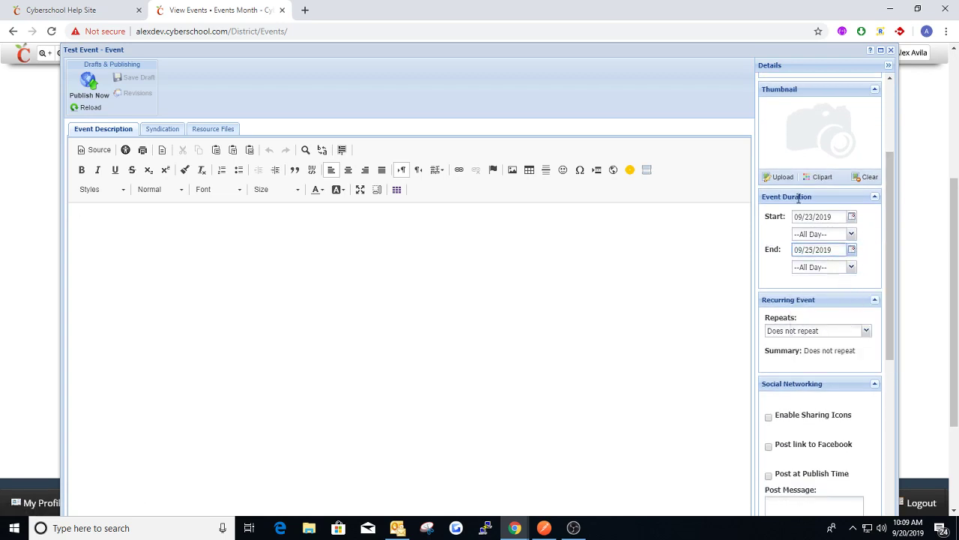
Set the Test Event's start time to 10:00 AM and its end time to 12:00 PM, and publish it.
left_click(852, 235)
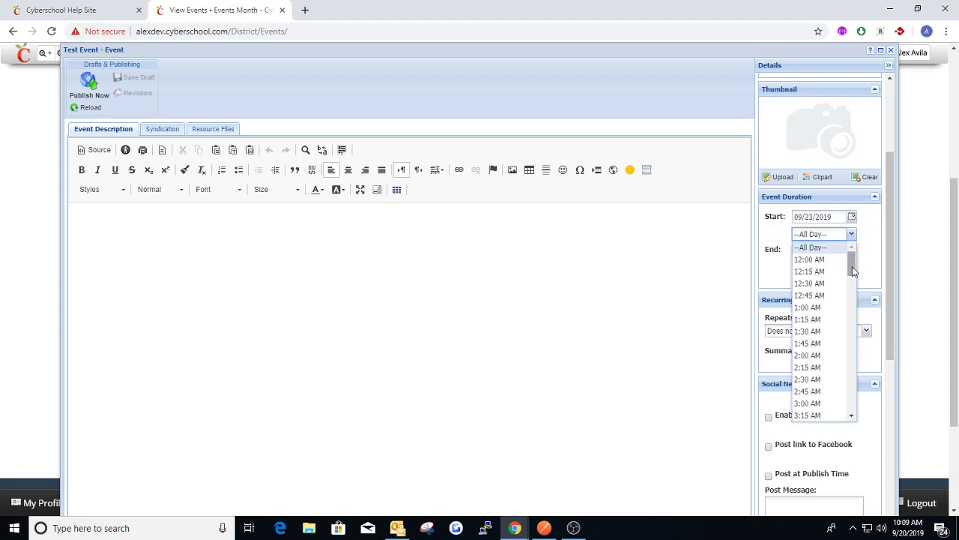
left_click_drag(852, 262, 851, 367)
left_click(824, 337)
left_click(852, 267)
left_click(817, 352)
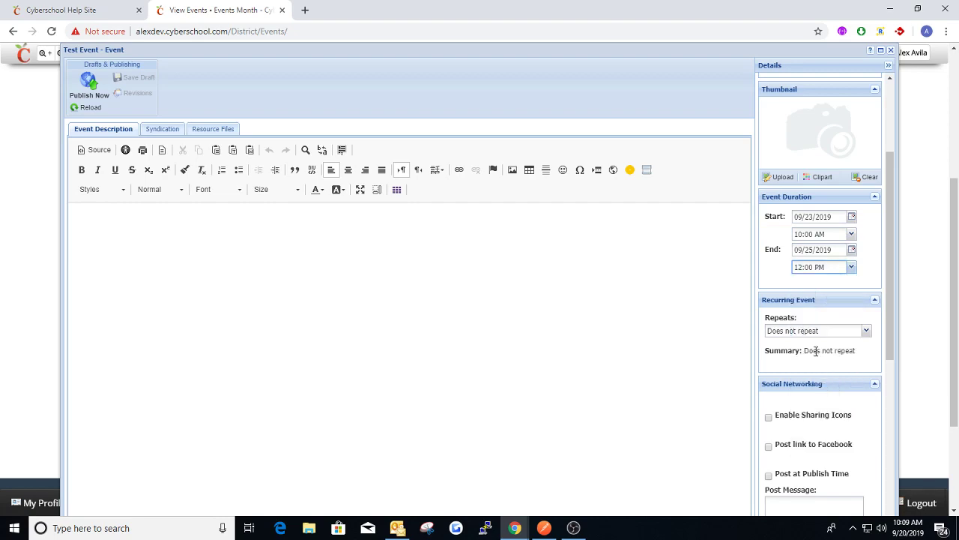
left_click(100, 92)
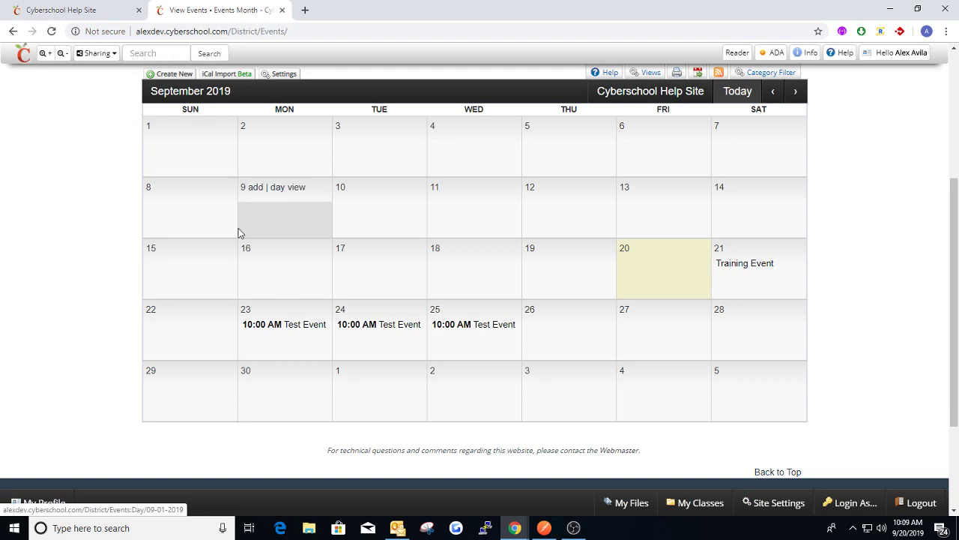
Reload the home page to see how the multi-day Test Event is listed in the Upcoming Events widget.
mouse_move(307, 334)
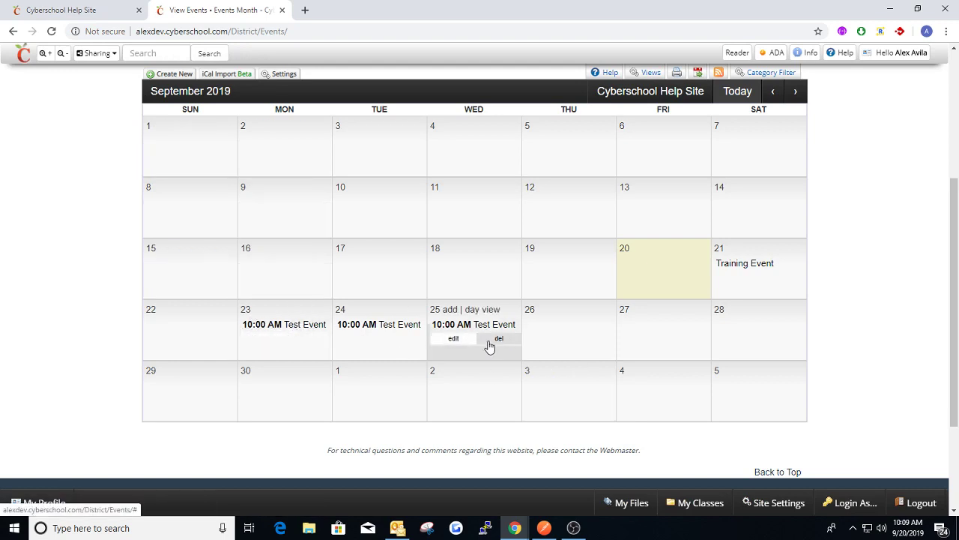
left_click(107, 8)
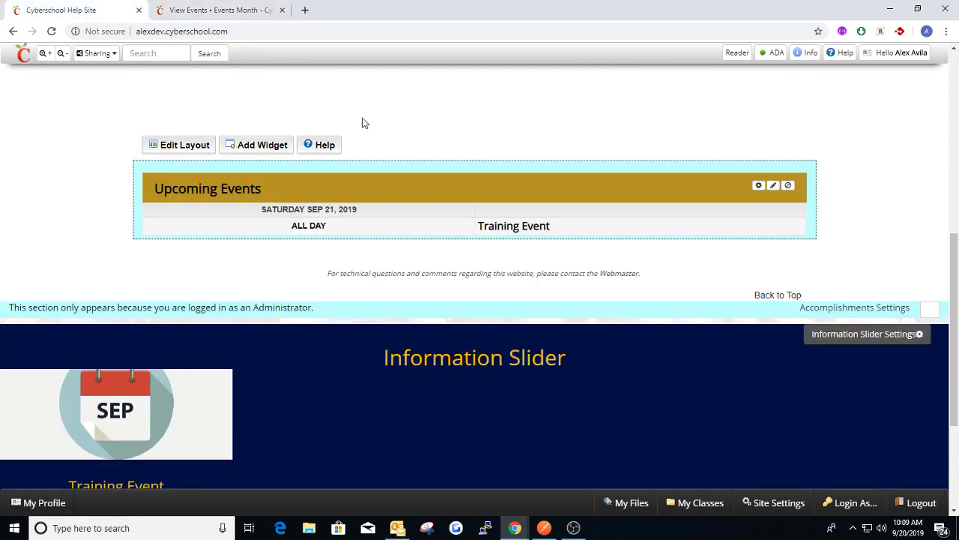
key("F5")
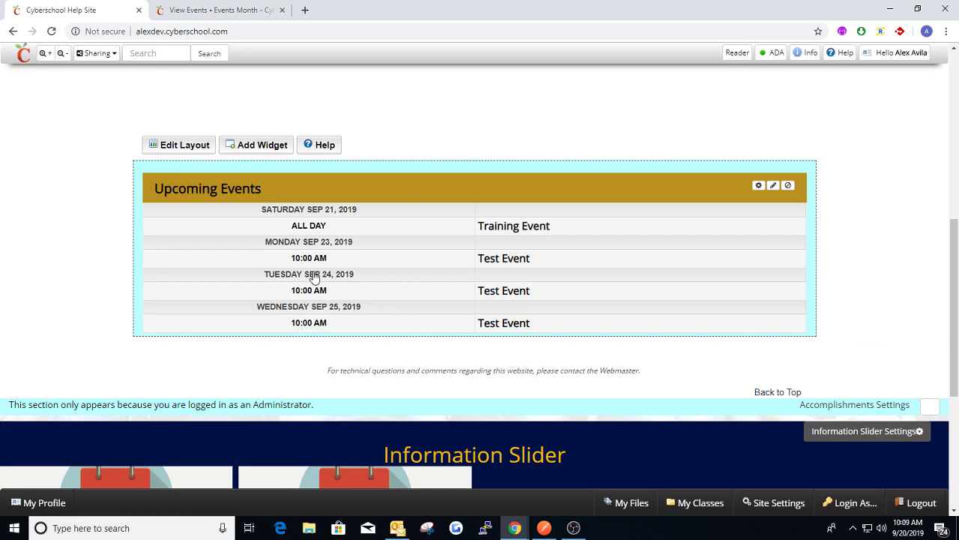
Delete the multi-day Test Event from September 23 in the events calendar.
left_click(233, 10)
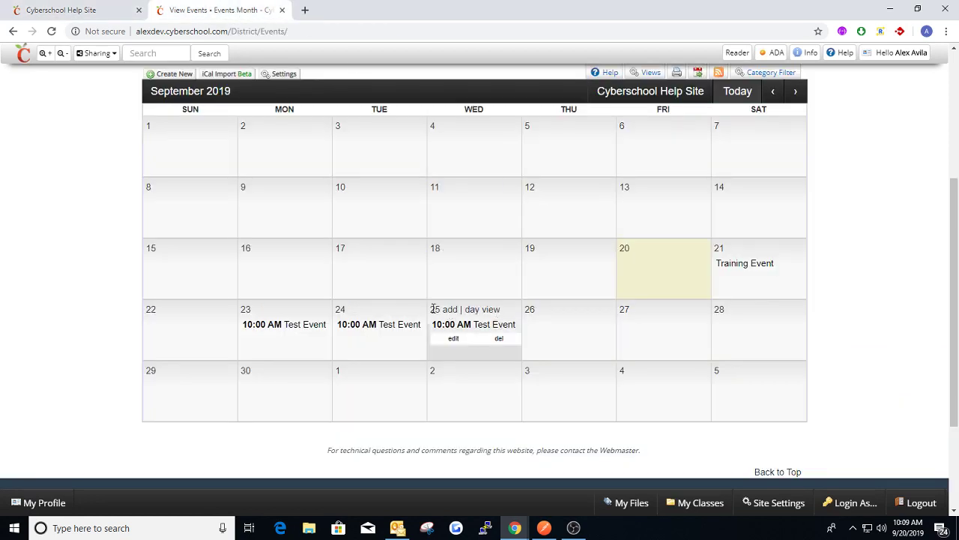
left_click(309, 340)
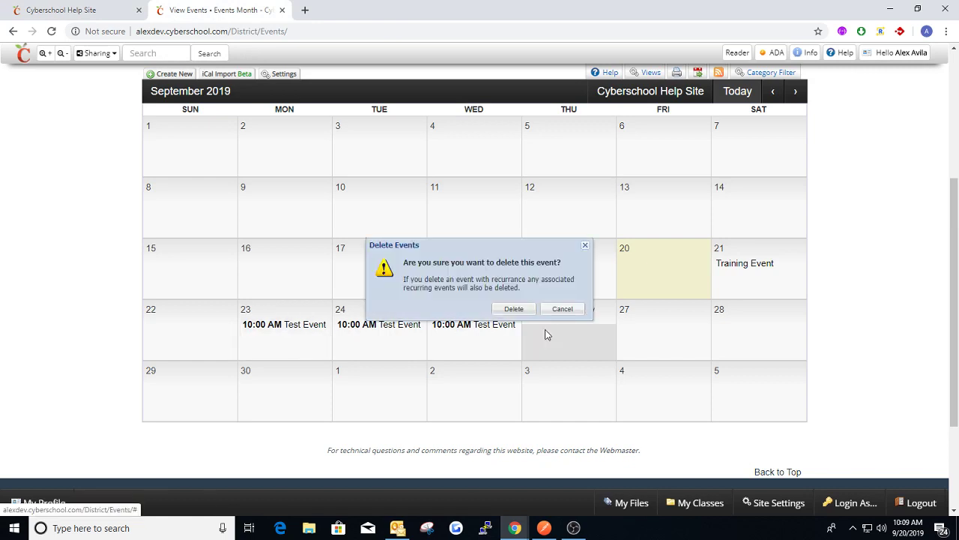
left_click(513, 309)
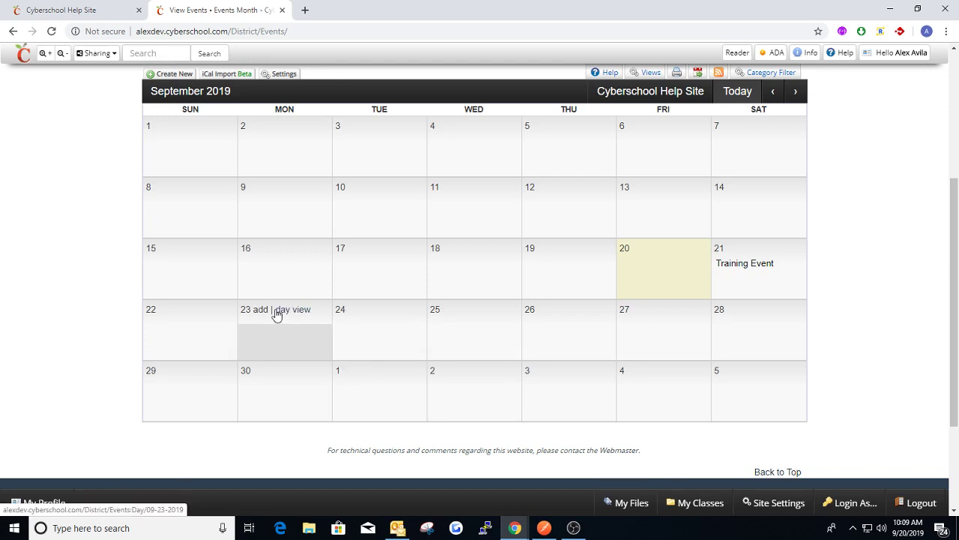
Create another event on September 23, 2019 with the title "Test Event".
left_click(262, 310)
left_click(800, 112)
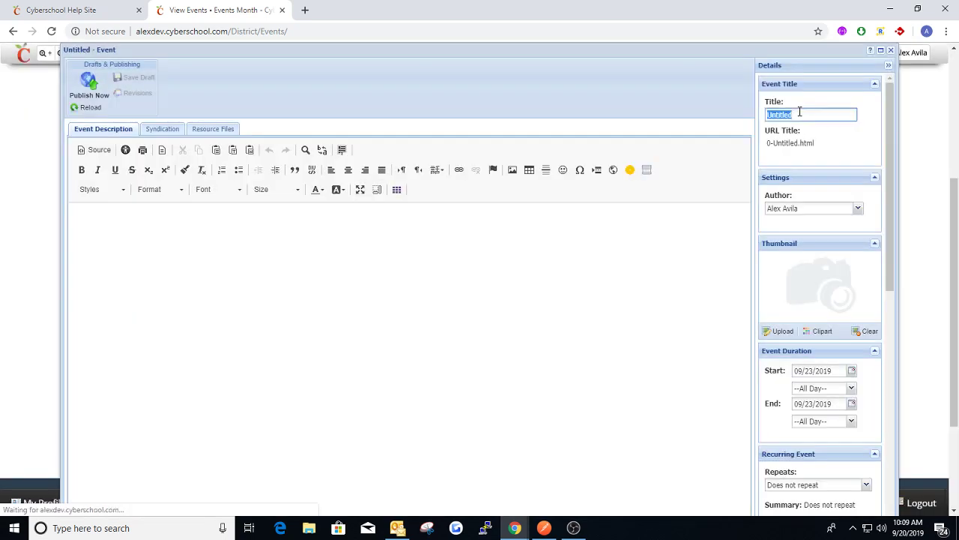
type("Test Event")
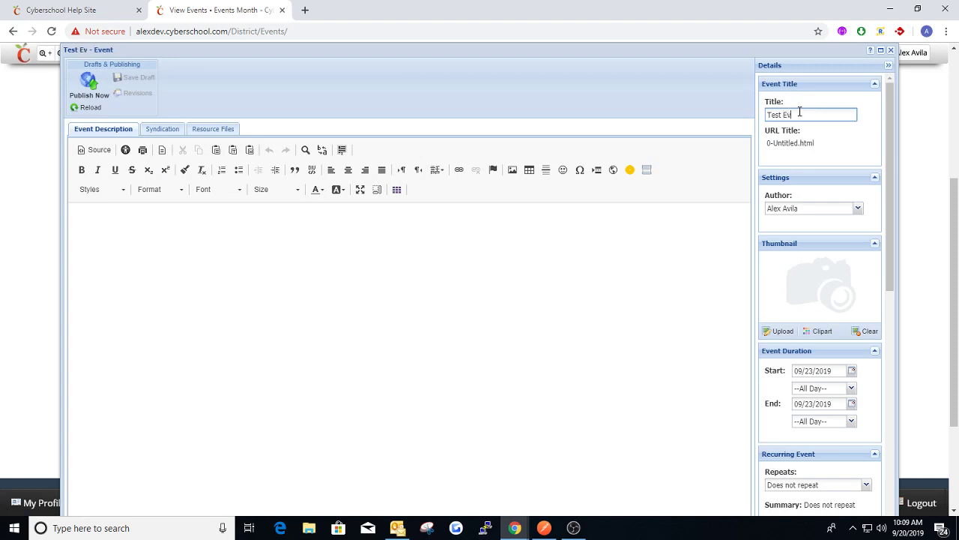
key("Tab")
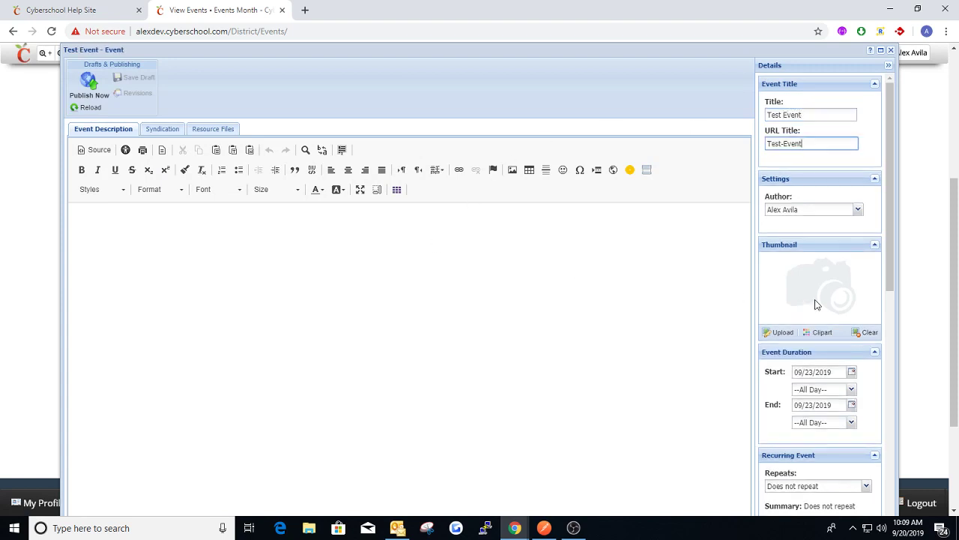
Set the event's end to 09/25/2019 at 12:00 PM and its start time on 09/23/2019 to 10:00 AM.
scroll(818, 304, "down", 1)
left_click(852, 343)
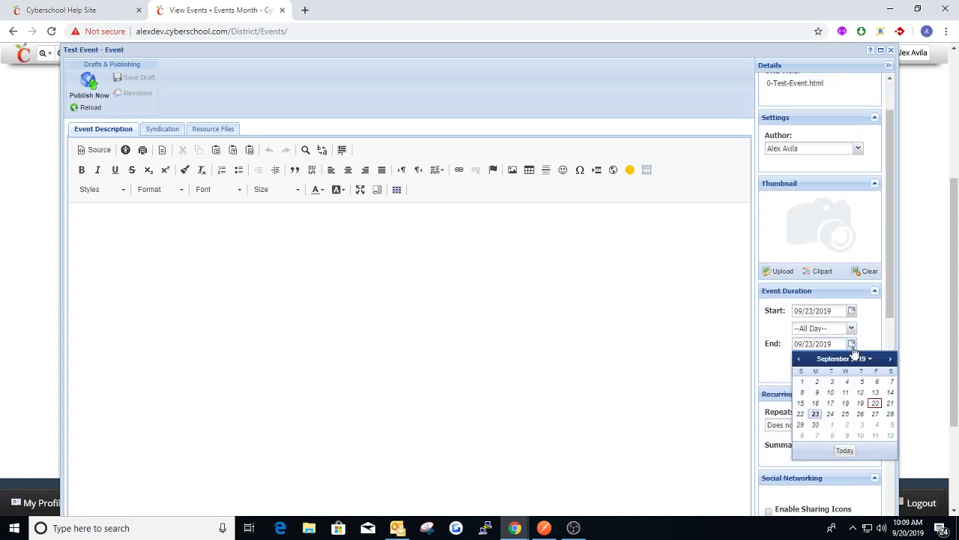
left_click(845, 414)
left_click(851, 361)
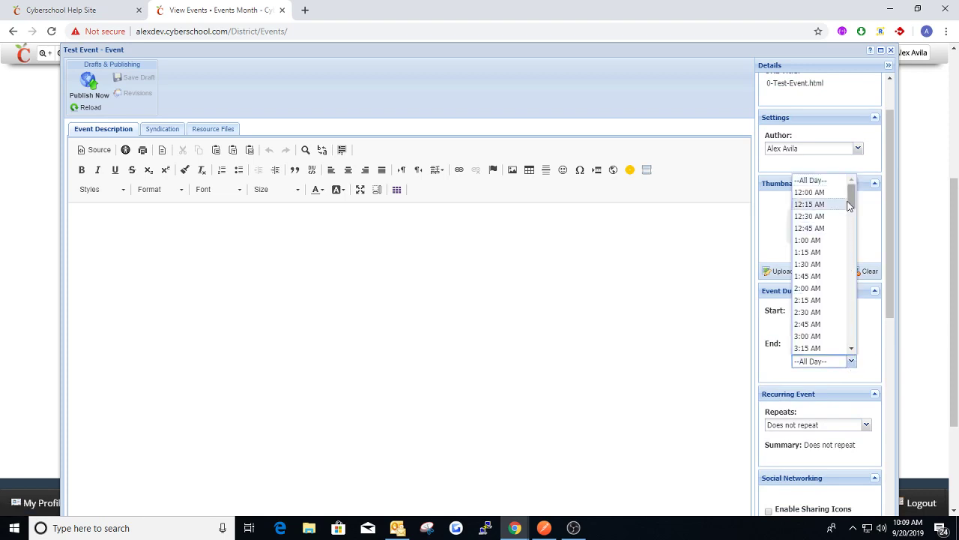
left_click_drag(849, 204, 842, 274)
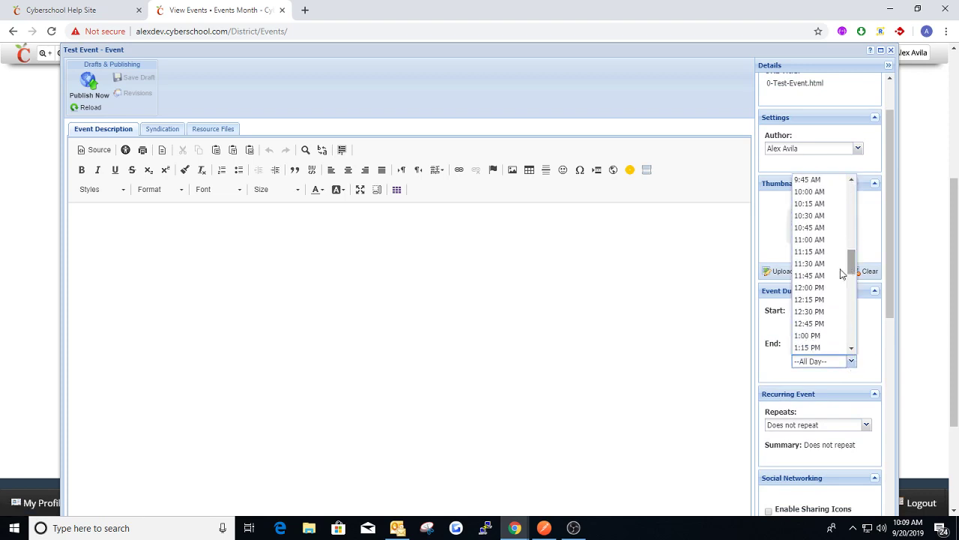
left_click(825, 287)
left_click(851, 327)
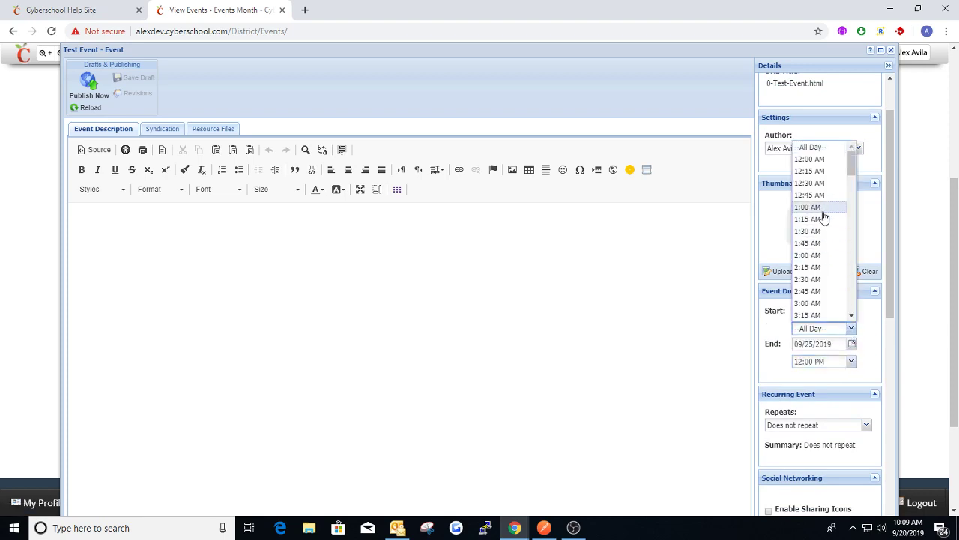
scroll(822, 253, "down", 10)
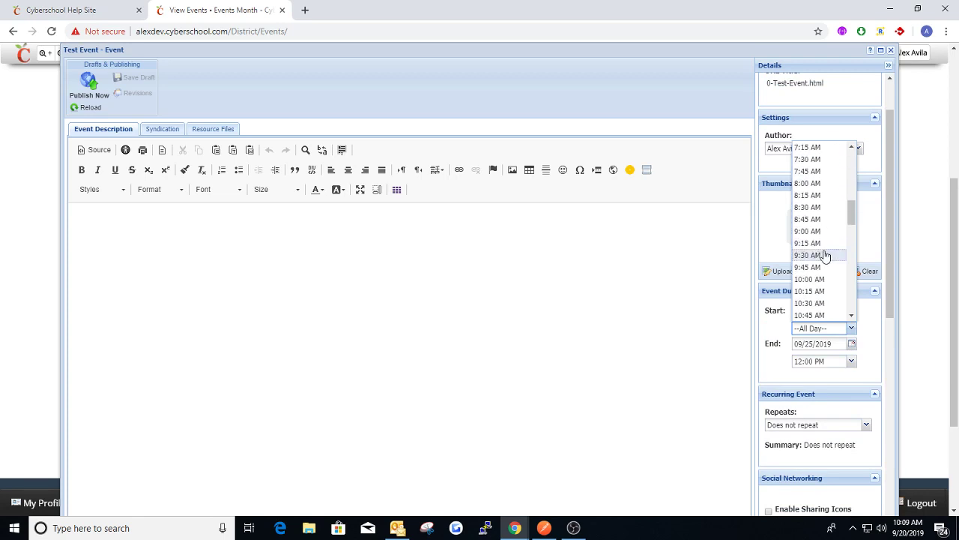
left_click(817, 279)
Make the event repeat every day (Mon-Sun) until 09/25/2019 and publish it.
scroll(794, 247, "down", 3)
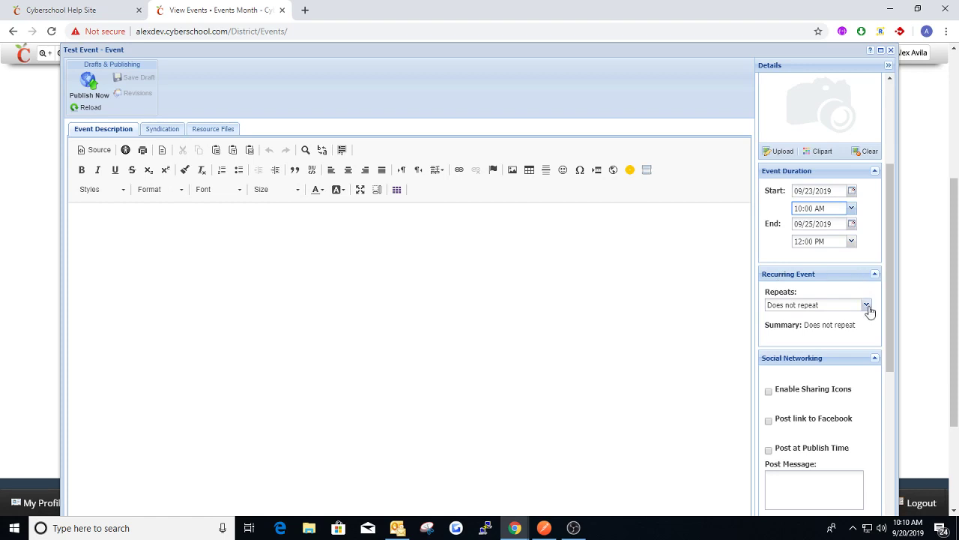
left_click(867, 305)
left_click(818, 328)
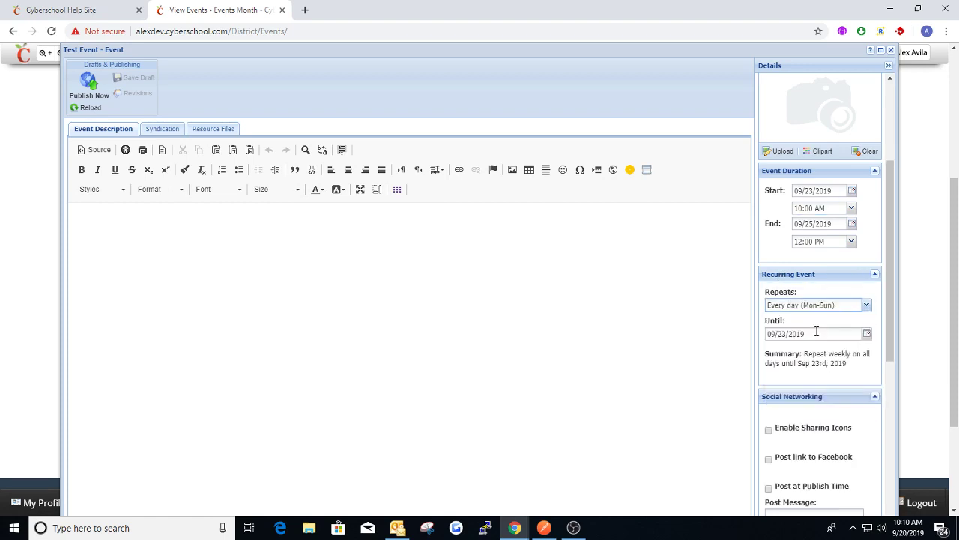
left_click(866, 334)
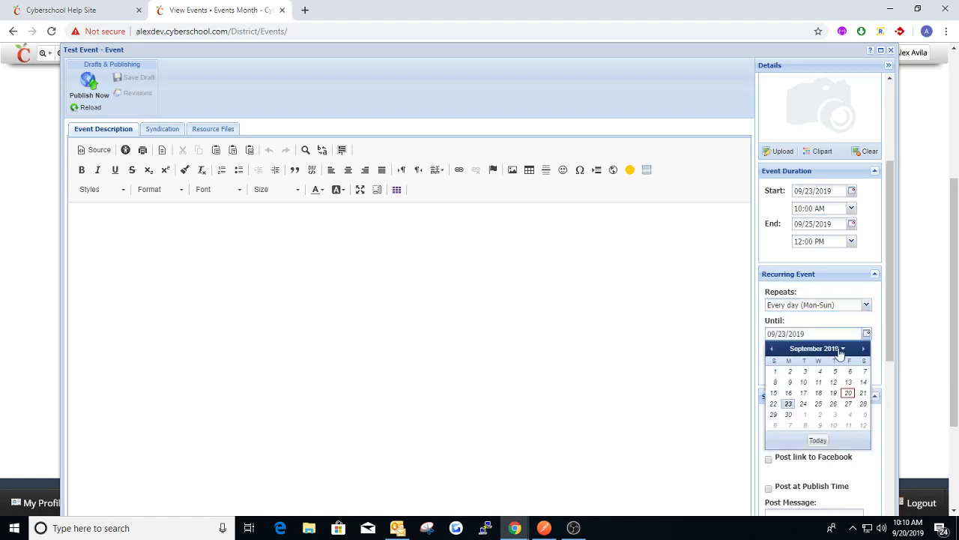
left_click(814, 406)
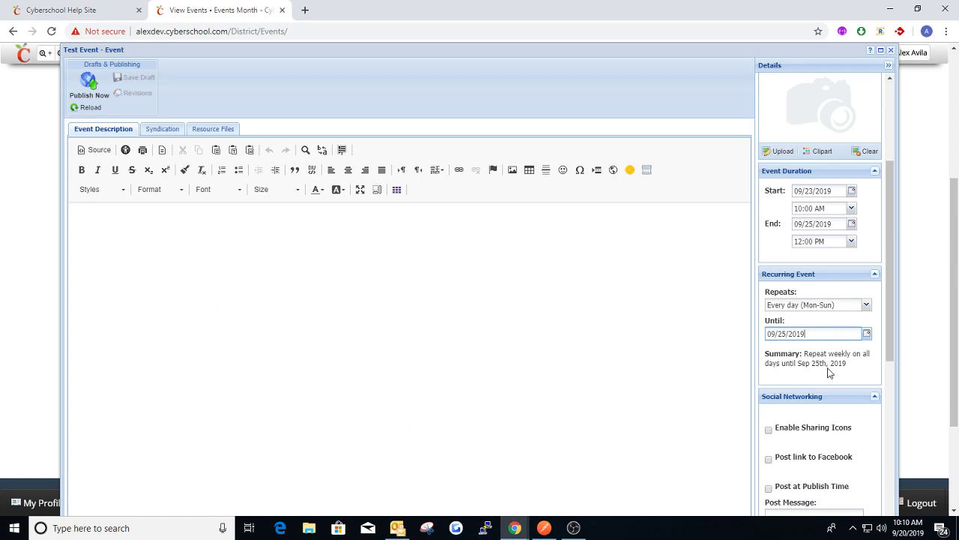
left_click(87, 84)
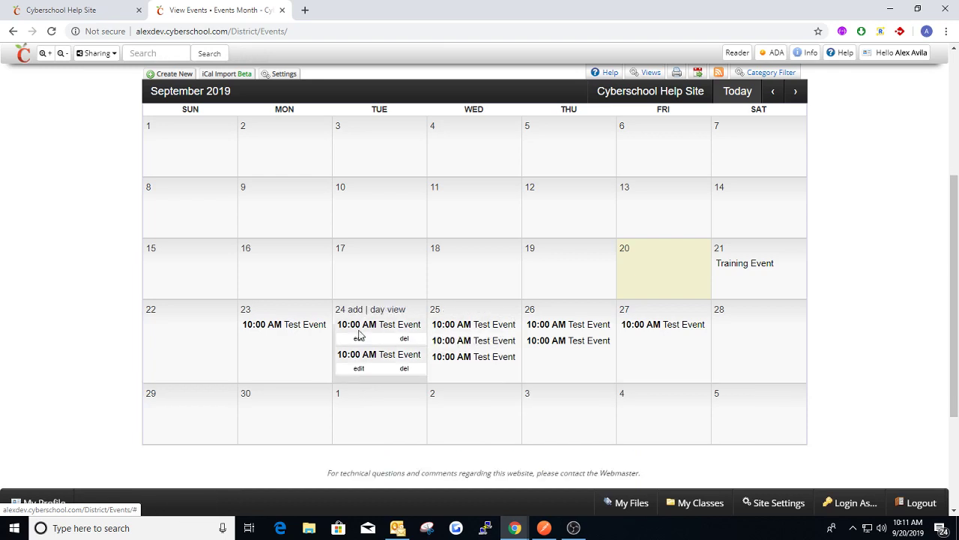
Delete all events in the overlapping Test Event series, starting from its second entry on September 24.
left_click(400, 369)
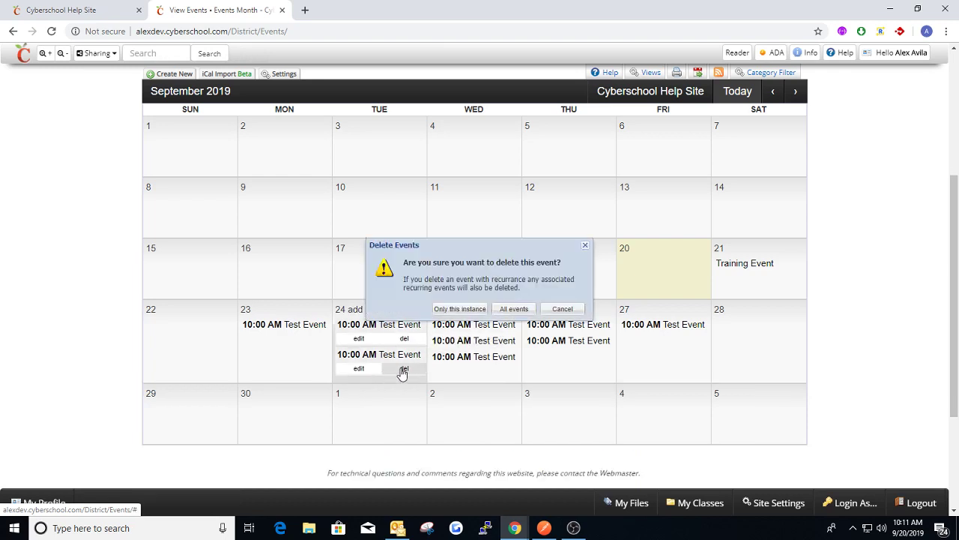
left_click(496, 310)
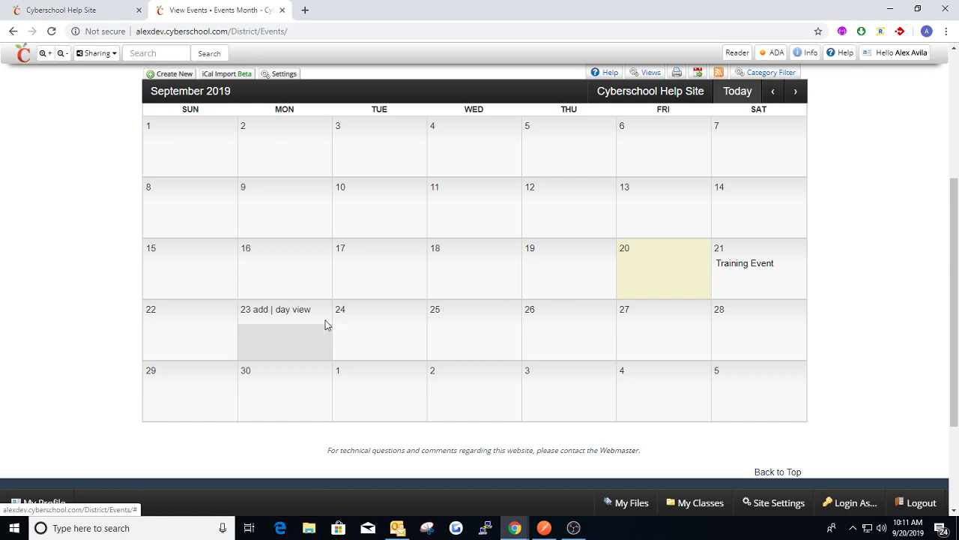
Create a single-day event on September 23, 2019 titled "Test Event", starting at 10:00 AM and ending at 12:00 PM.
left_click(261, 311)
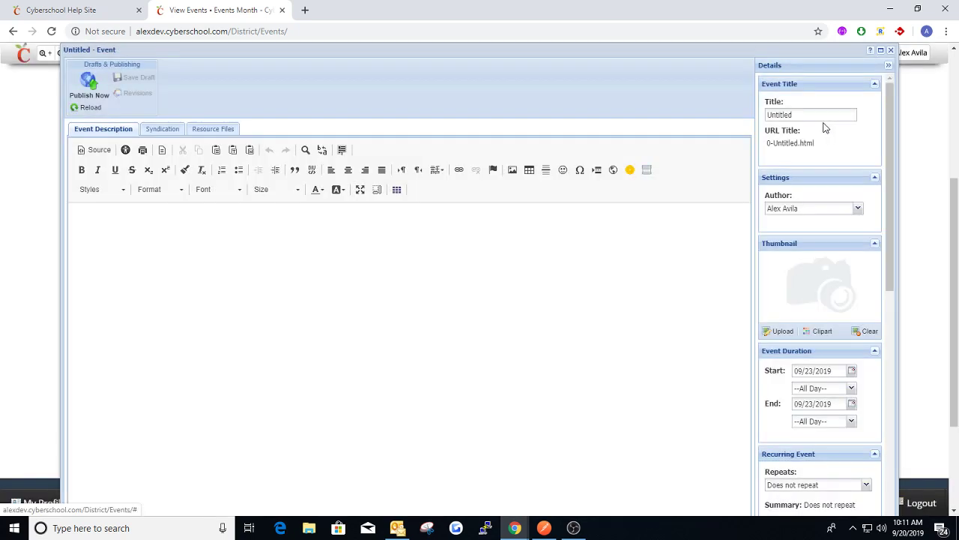
type("Test Event")
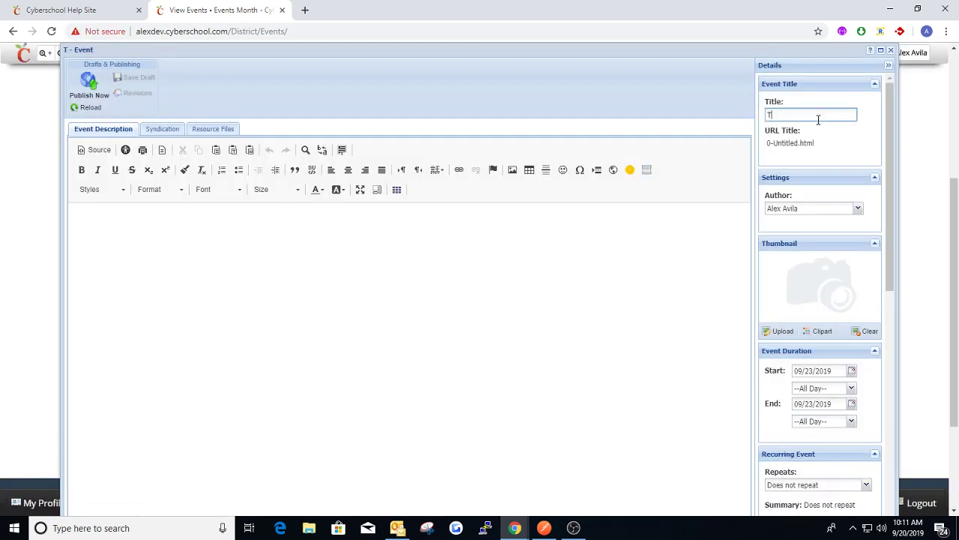
key("Tab")
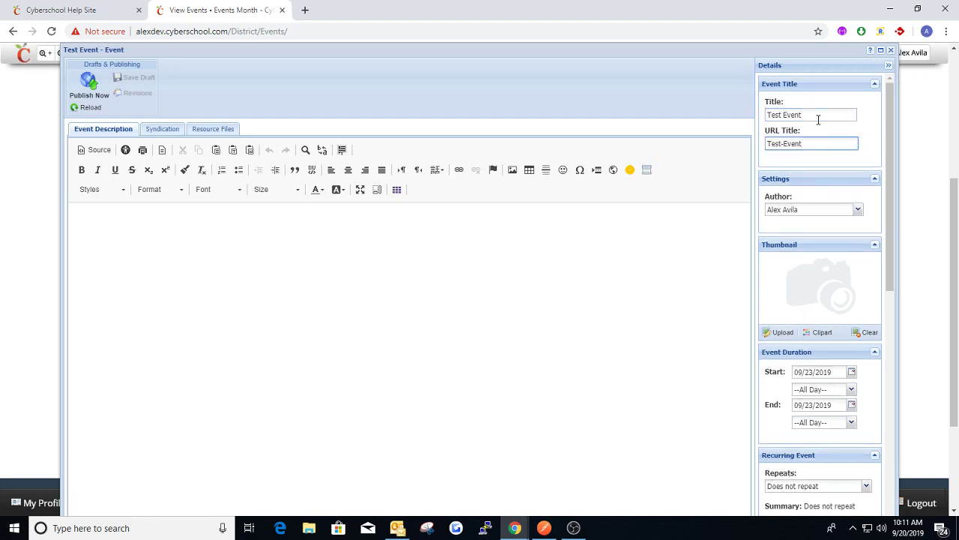
left_click(850, 391)
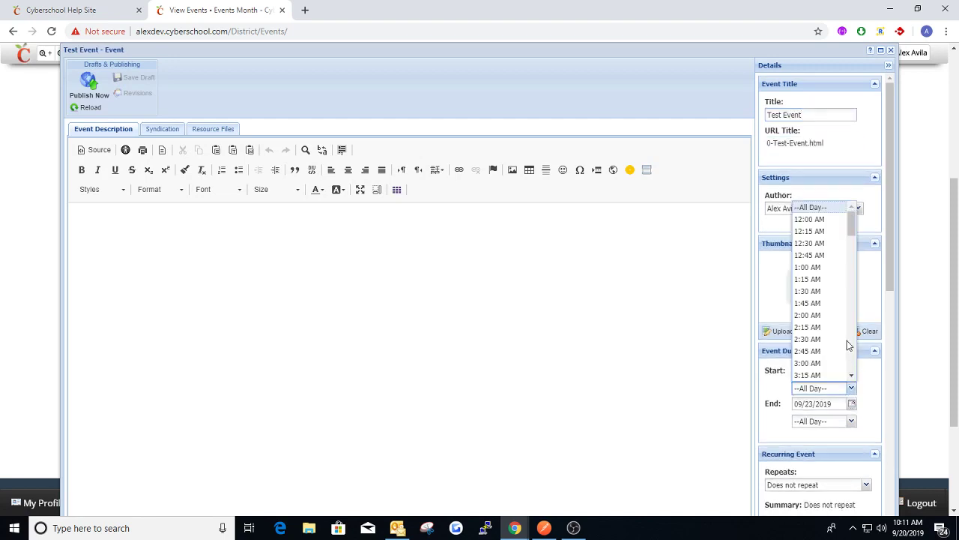
left_click_drag(852, 231, 850, 258)
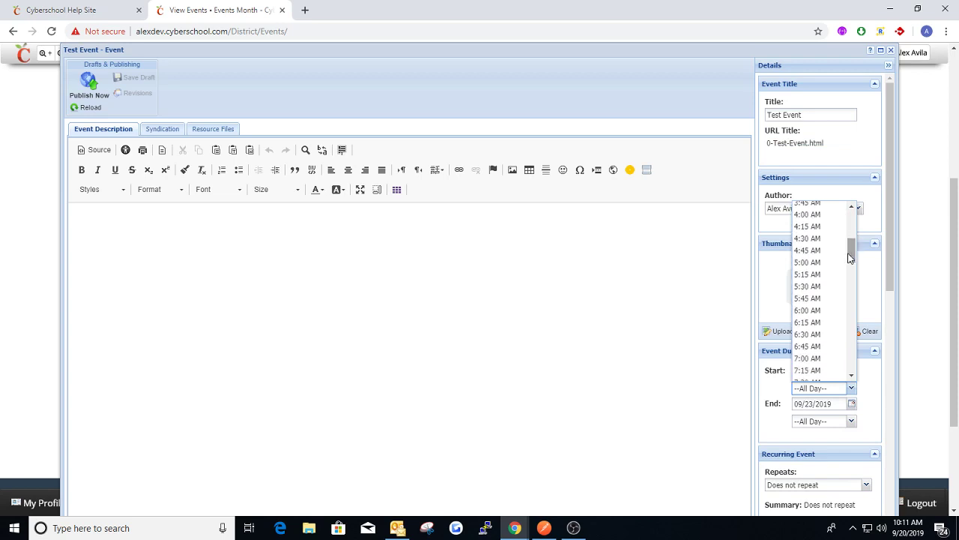
scroll(820, 315, "down", 3)
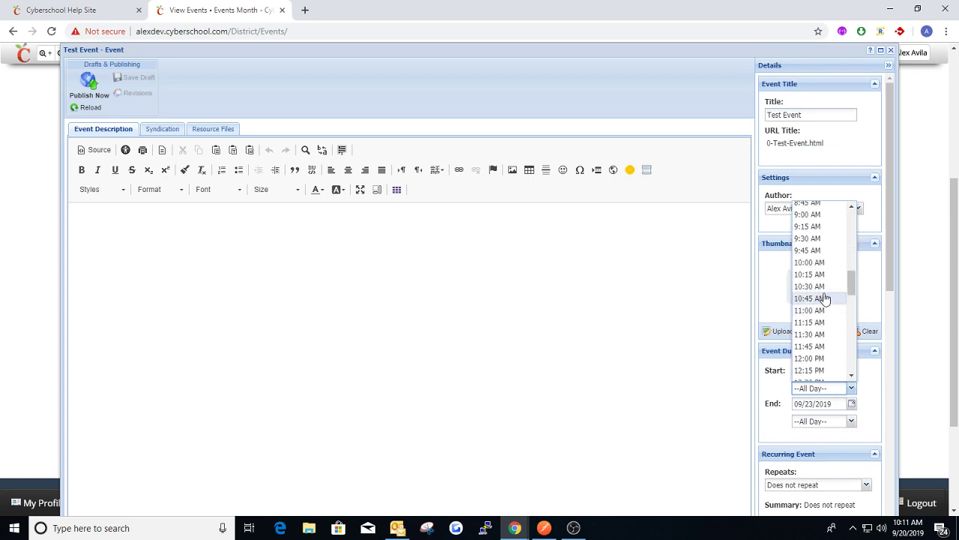
left_click(820, 264)
left_click(851, 421)
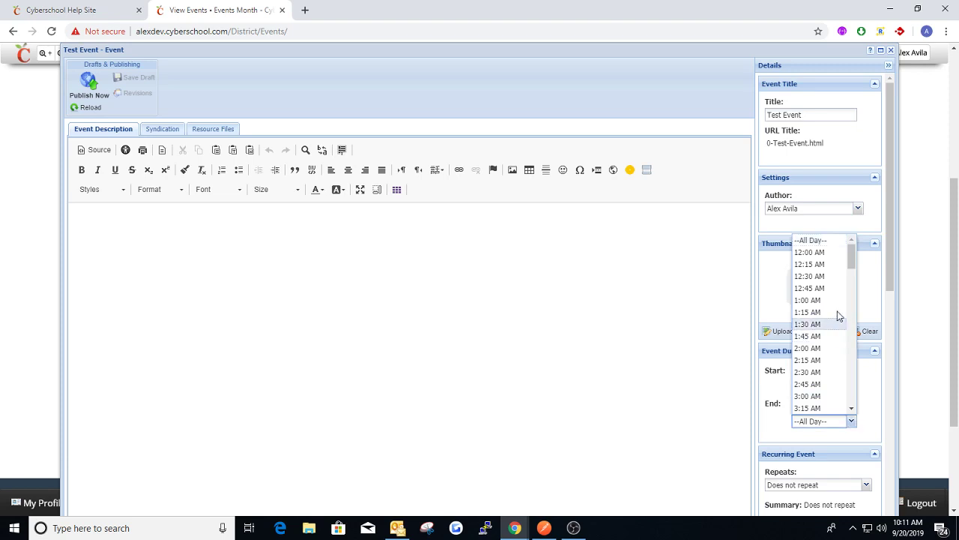
left_click_drag(853, 263, 851, 321)
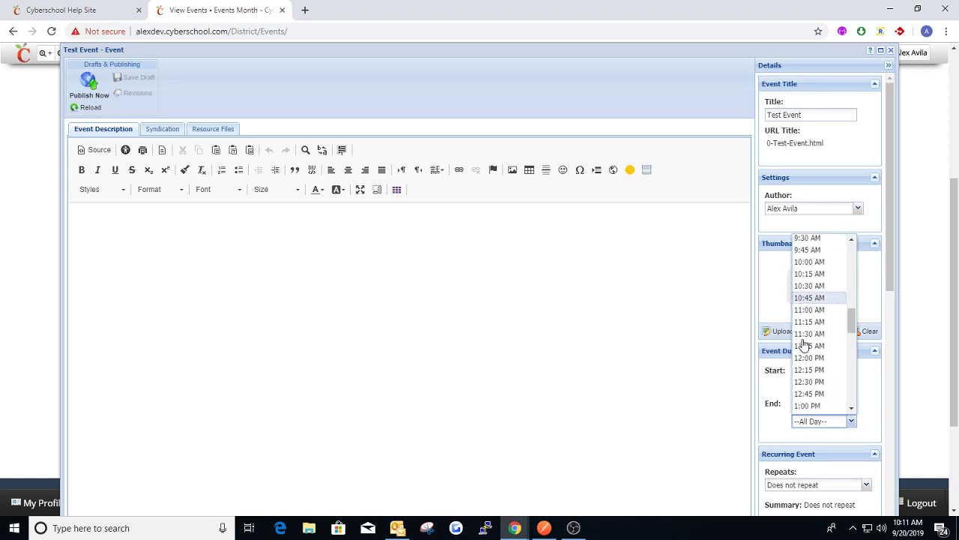
left_click(811, 344)
Set the single-day Test Event to repeat every day (Mon-Sun) until 09/25/2019 and publish it.
scroll(862, 375, "down", 3)
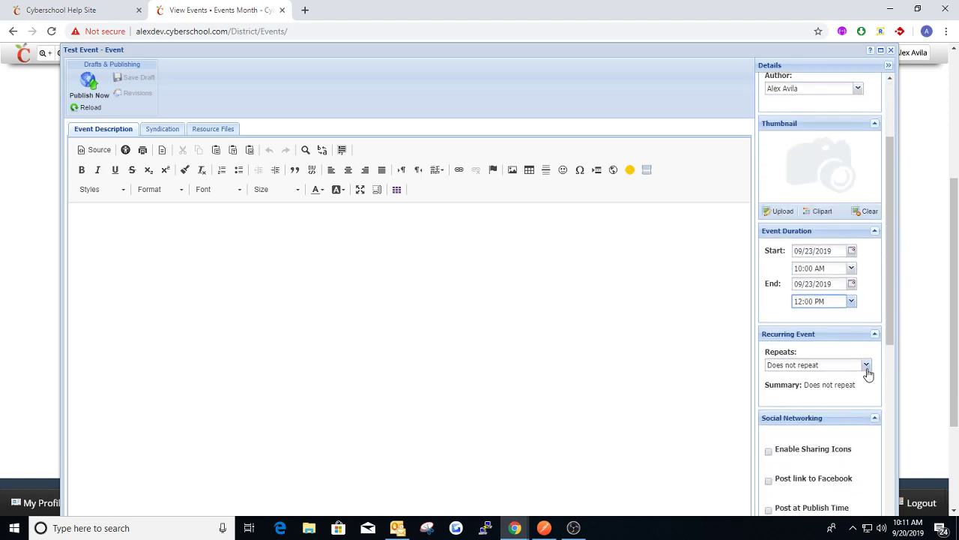
left_click(866, 366)
left_click(802, 389)
left_click(866, 393)
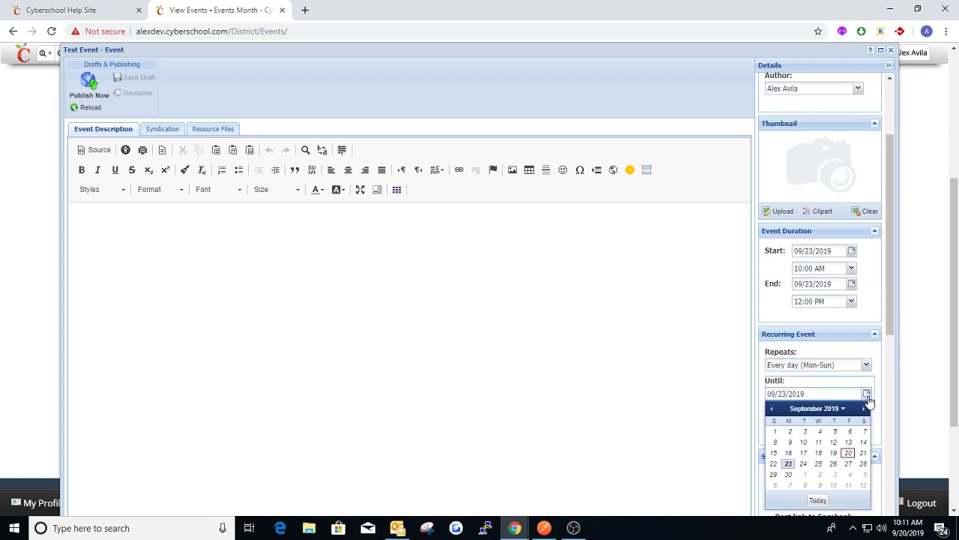
left_click(818, 464)
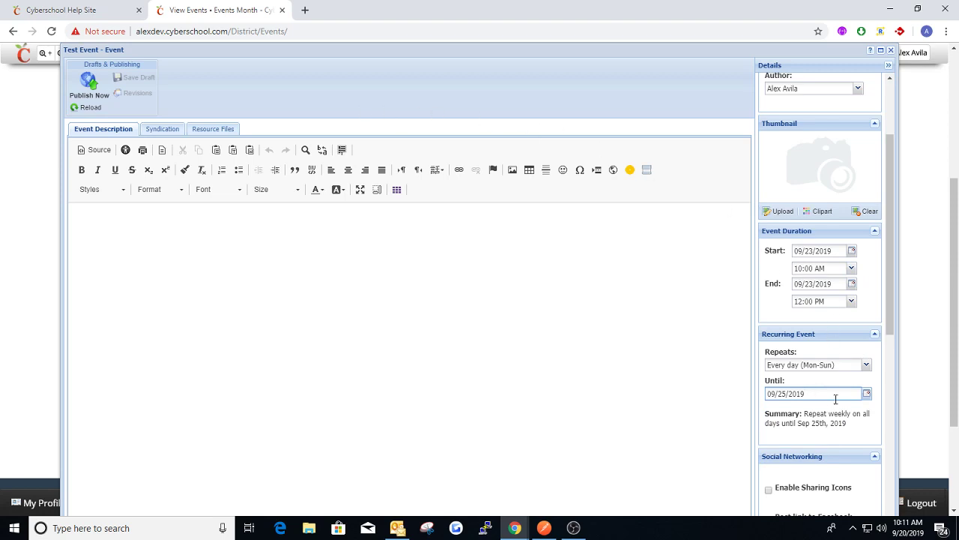
left_click(95, 92)
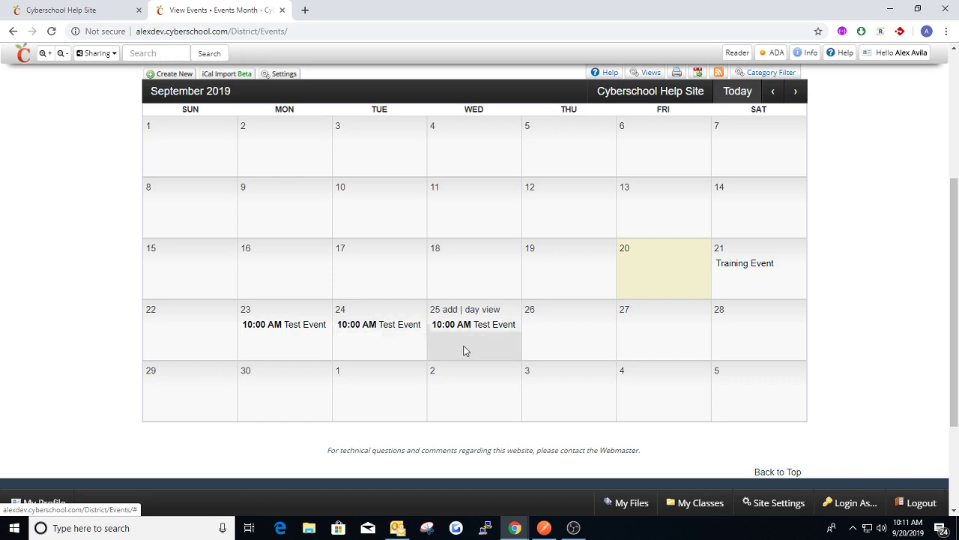
Delete only the September 25 instance of the recurring Test Event, and delete its remaining instances on September 23 and 24.
left_click(500, 341)
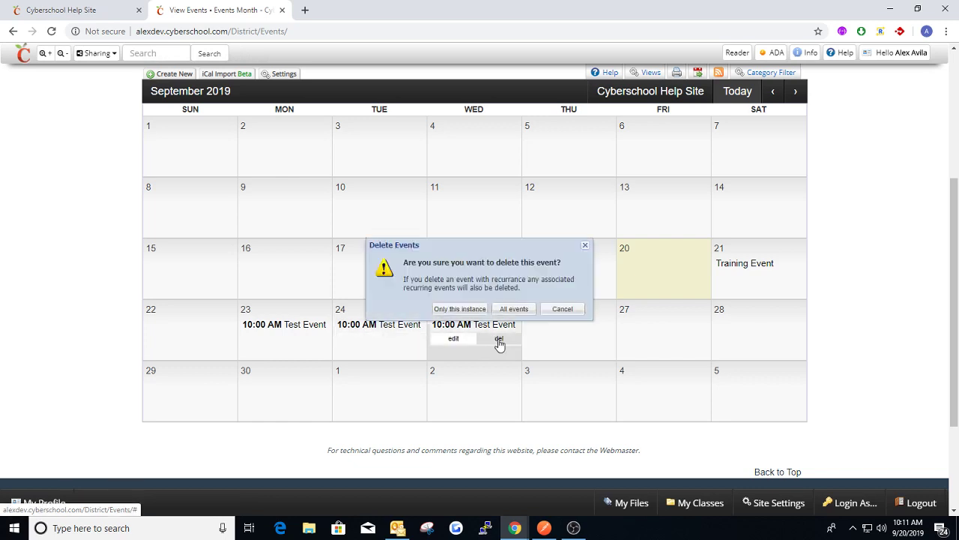
left_click(466, 308)
mouse_move(377, 320)
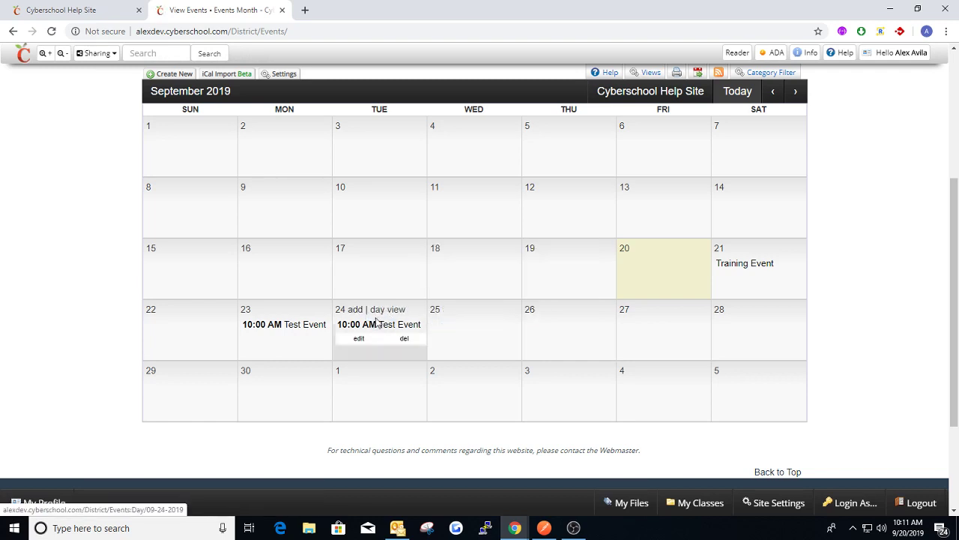
left_click(405, 338)
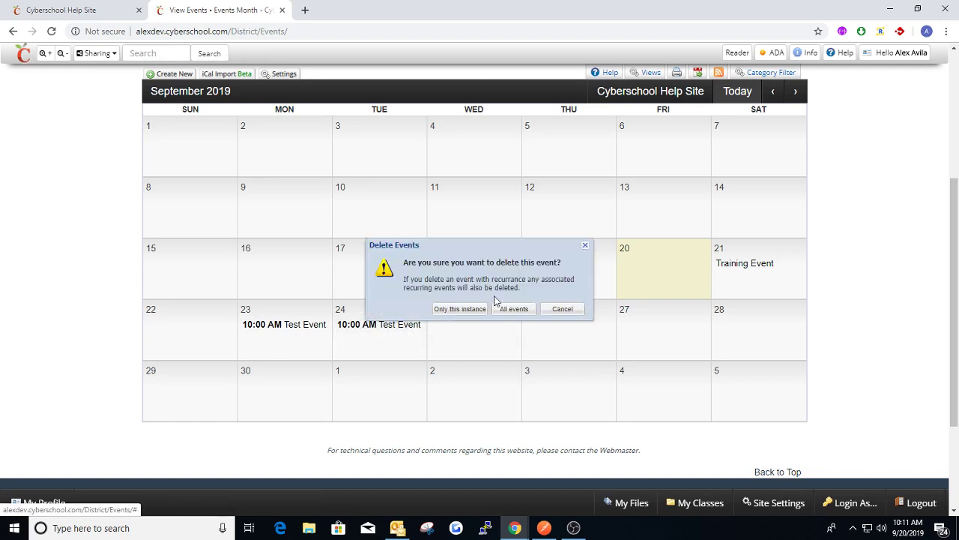
left_click(474, 313)
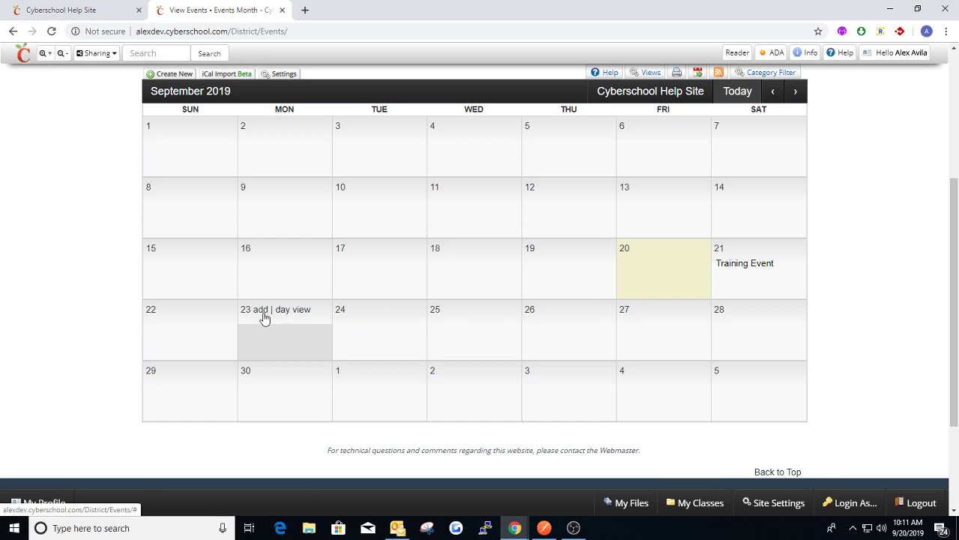
Create an event on September 23, 2019 with the title "Test".
left_click(263, 310)
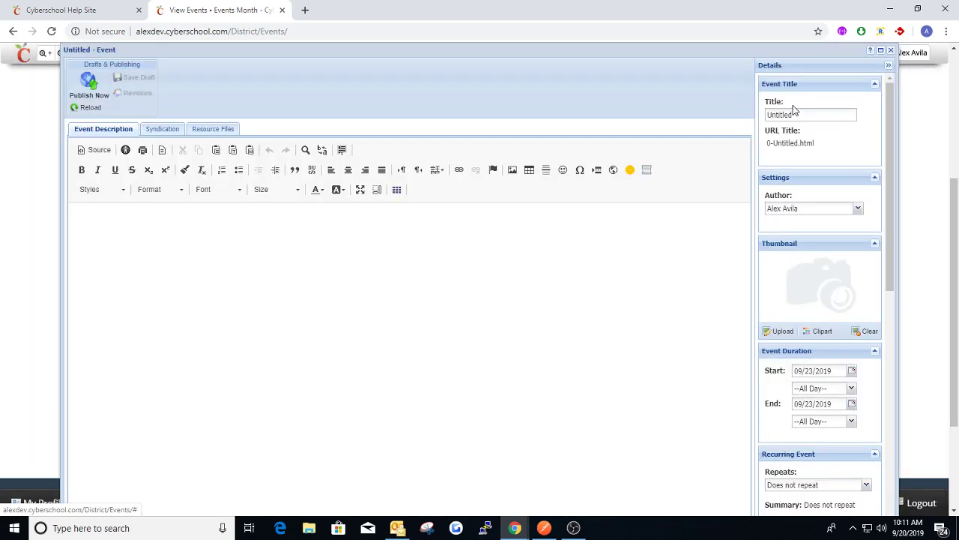
double_click(808, 112)
type("Test")
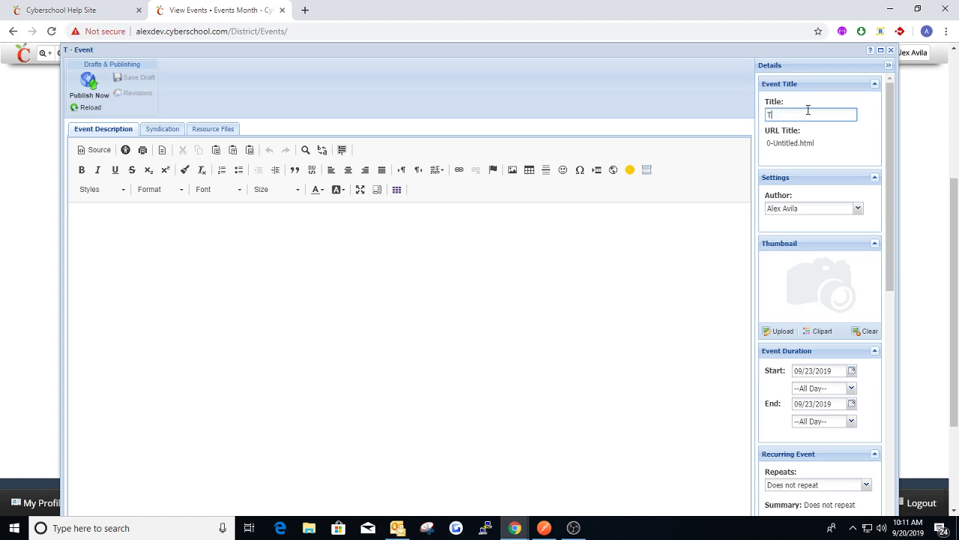
key("Tab")
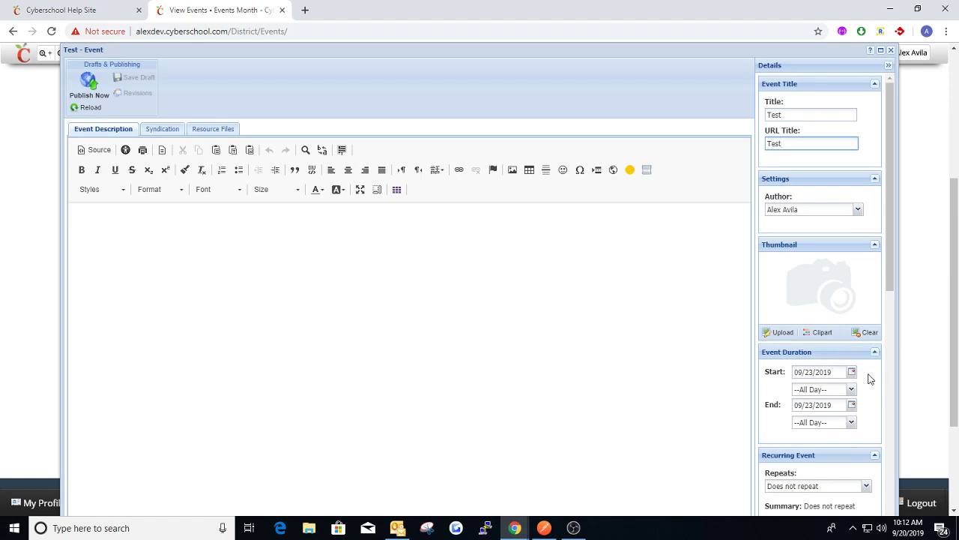
Set the Test event's start time to 10:00 AM and dismiss the incoming mail notification.
scroll(871, 379, "down", 2)
left_click(851, 329)
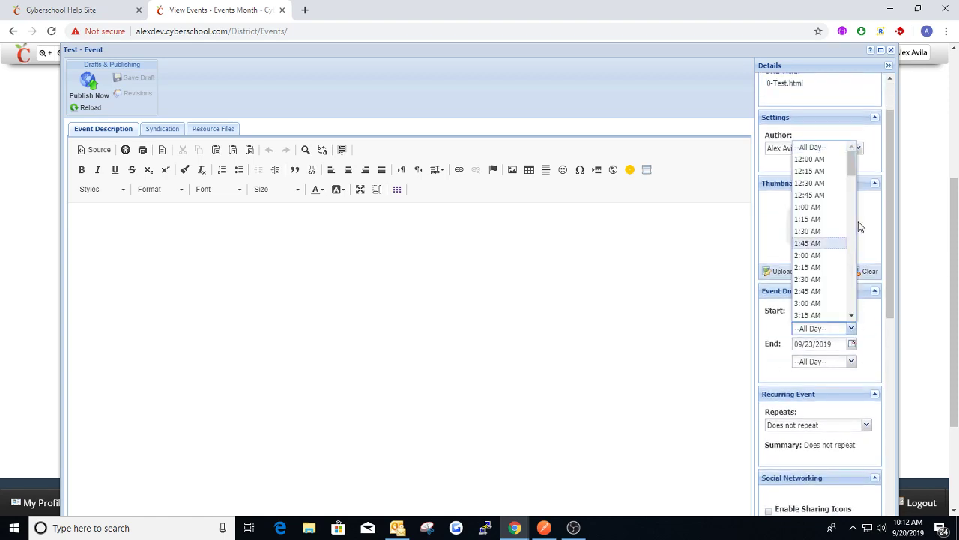
left_click_drag(852, 166, 850, 197)
left_click(907, 477)
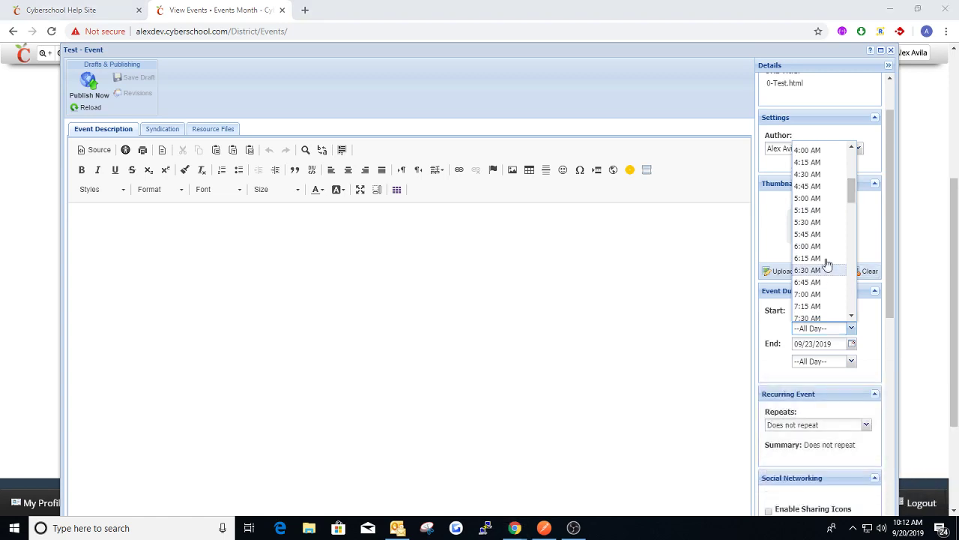
scroll(820, 258, "down", 5)
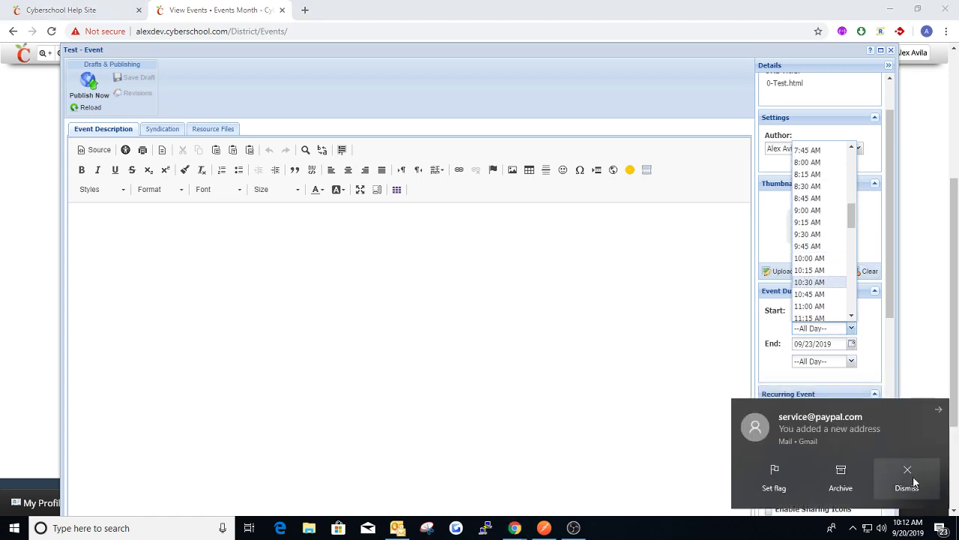
left_click(914, 482)
left_click(813, 258)
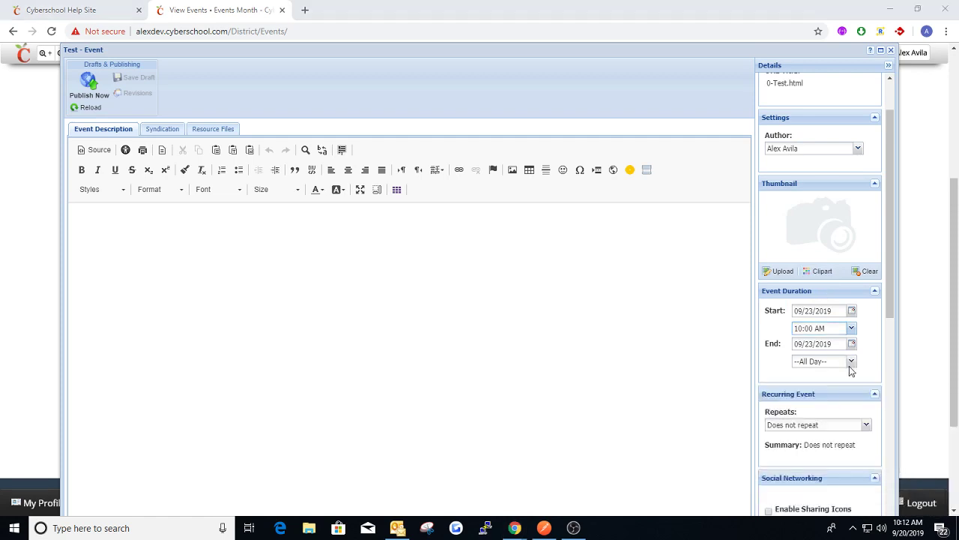
Set the Test event's end time to 12:00 PM.
left_click(850, 363)
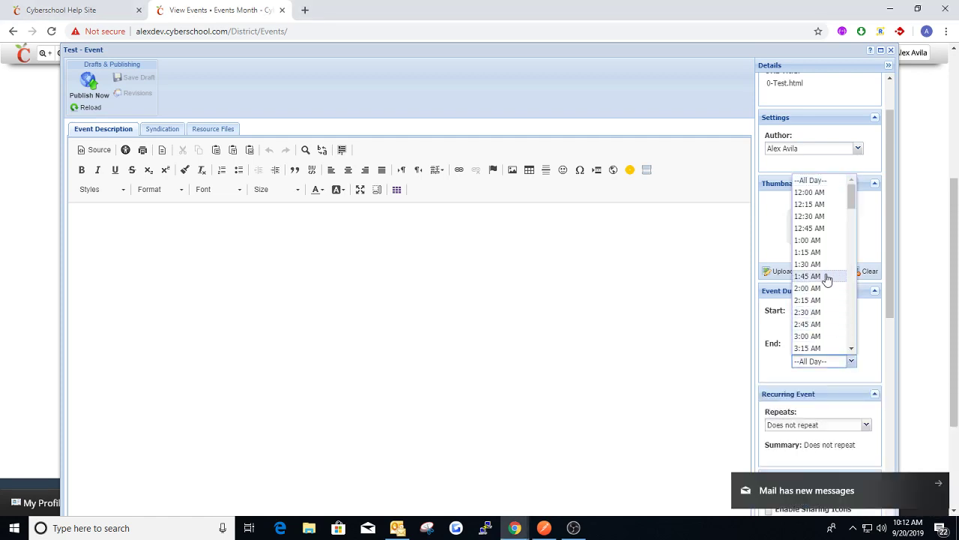
scroll(827, 279, "down", 13)
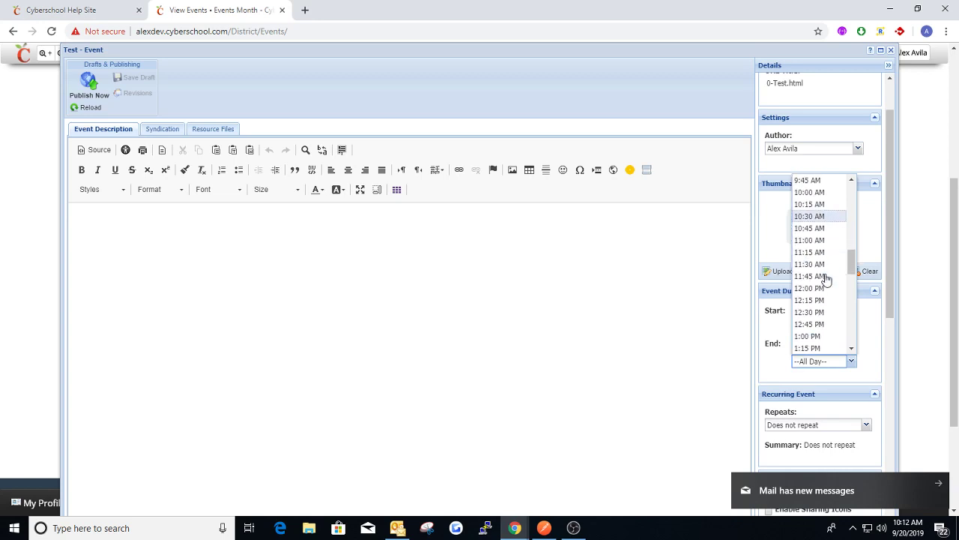
left_click(823, 289)
Try the recurrence options for every weekday, every weekend, every Mon., Wed., and Fri., and every Tues., and Thurs. on the Test event.
scroll(838, 336, "down", 2)
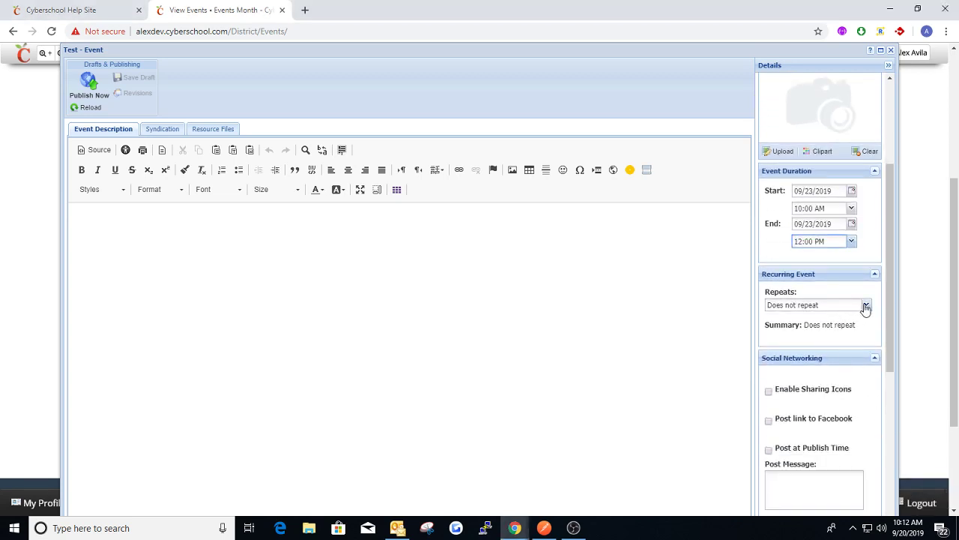
left_click(866, 306)
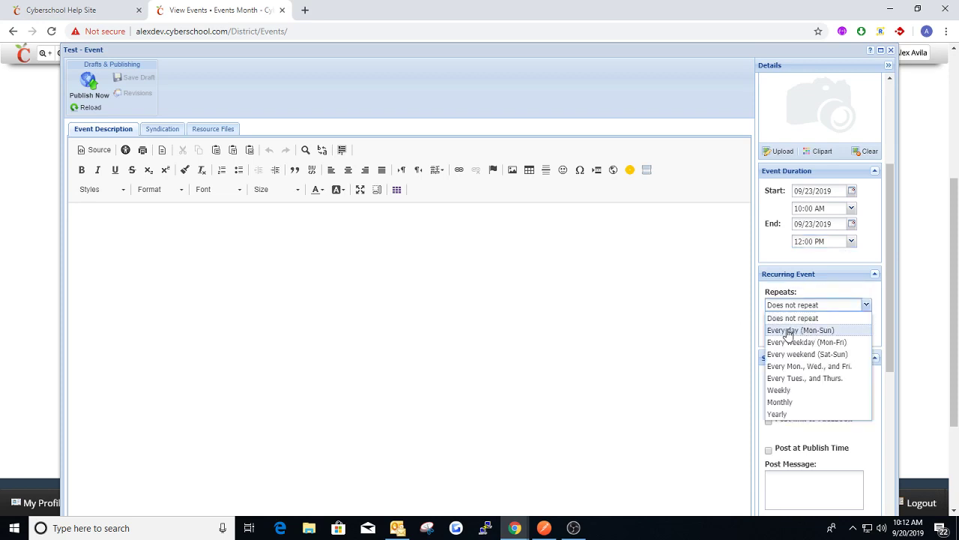
left_click(805, 344)
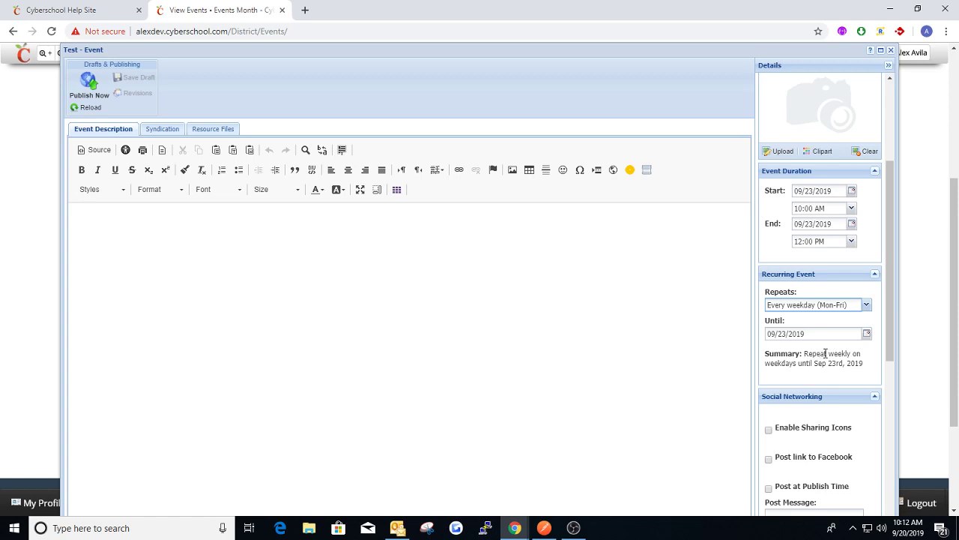
left_click(866, 304)
left_click(796, 353)
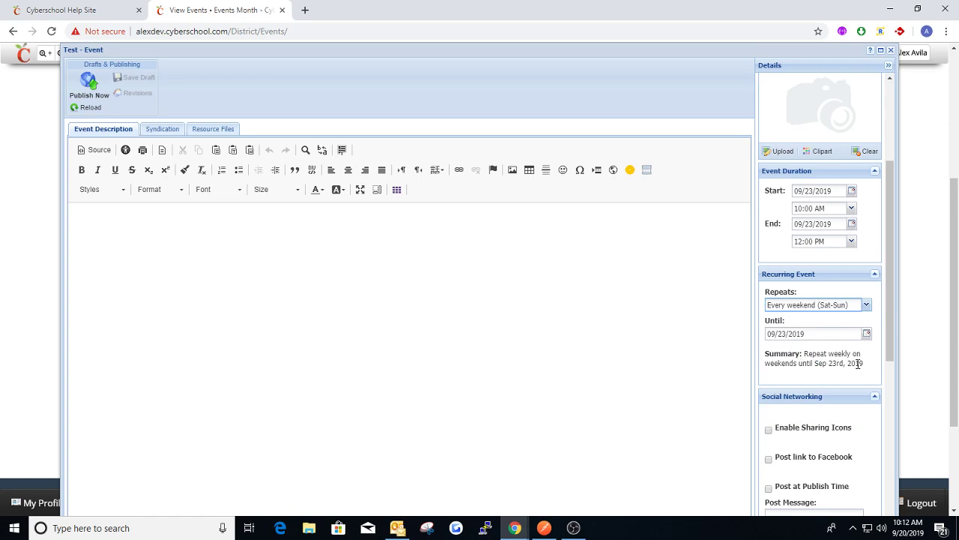
left_click(866, 307)
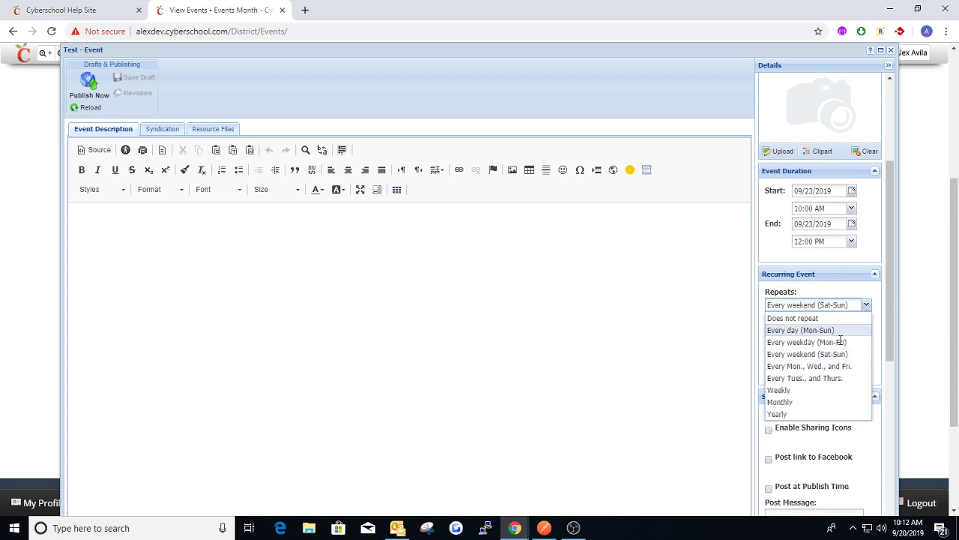
left_click(828, 367)
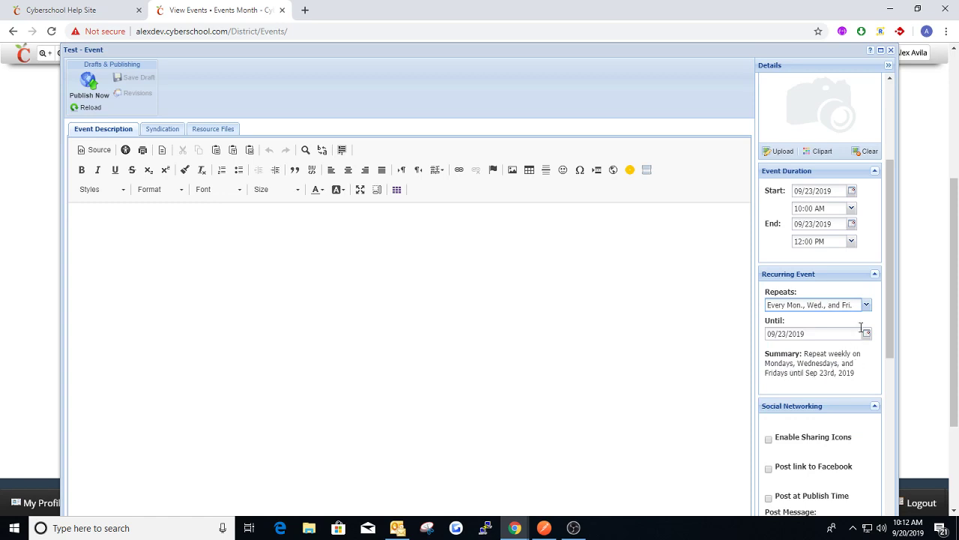
left_click(866, 305)
left_click(806, 377)
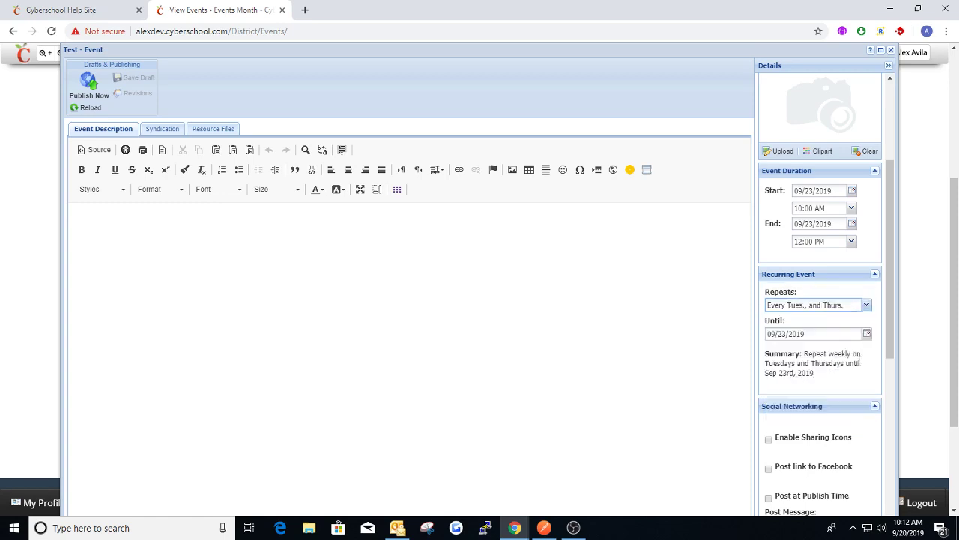
Set the Test event to repeat weekly on Monday and Friday until 10/31/2019.
left_click(866, 304)
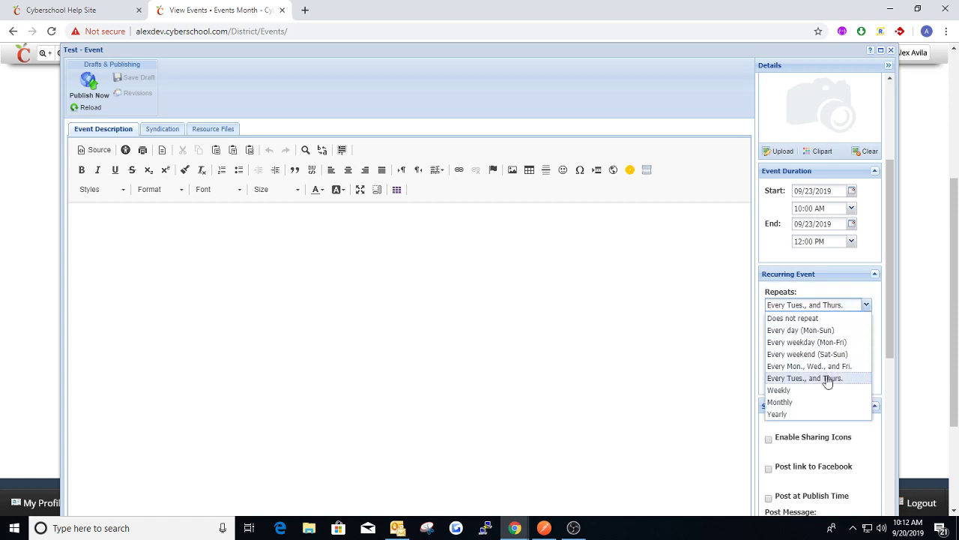
left_click(797, 390)
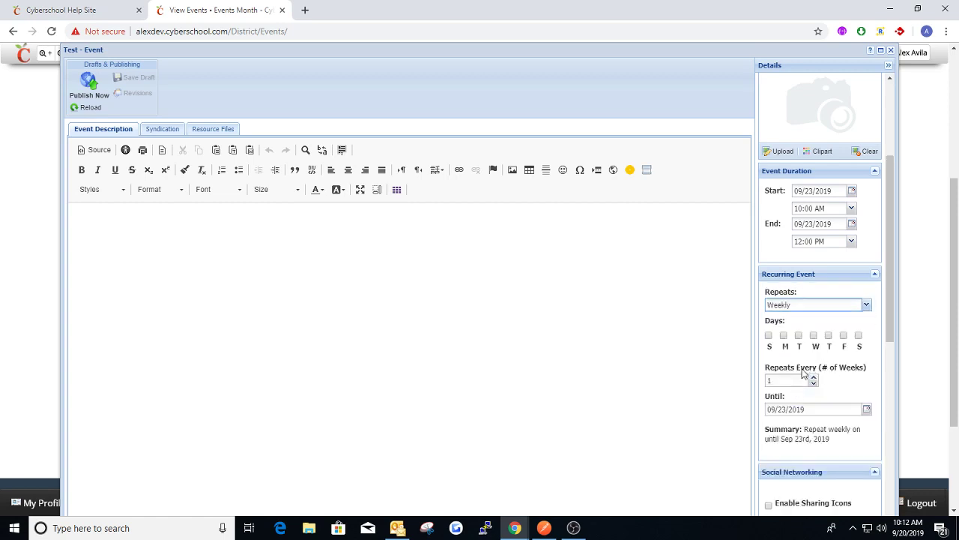
left_click(866, 306)
left_click(867, 307)
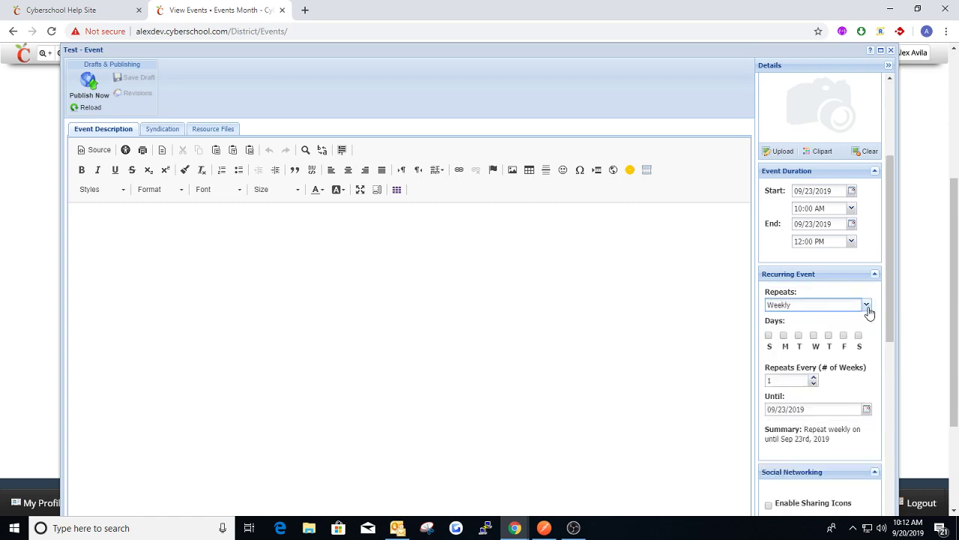
left_click(784, 336)
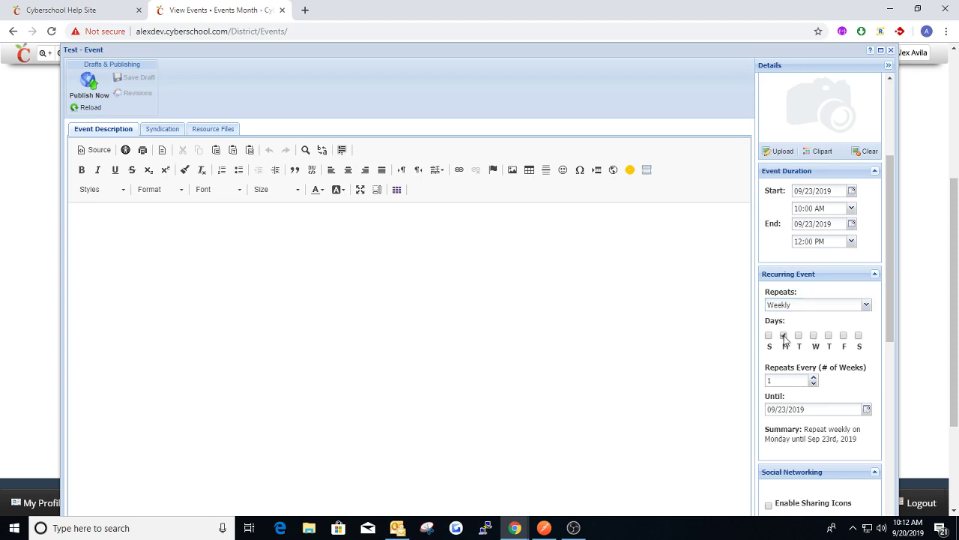
left_click(843, 335)
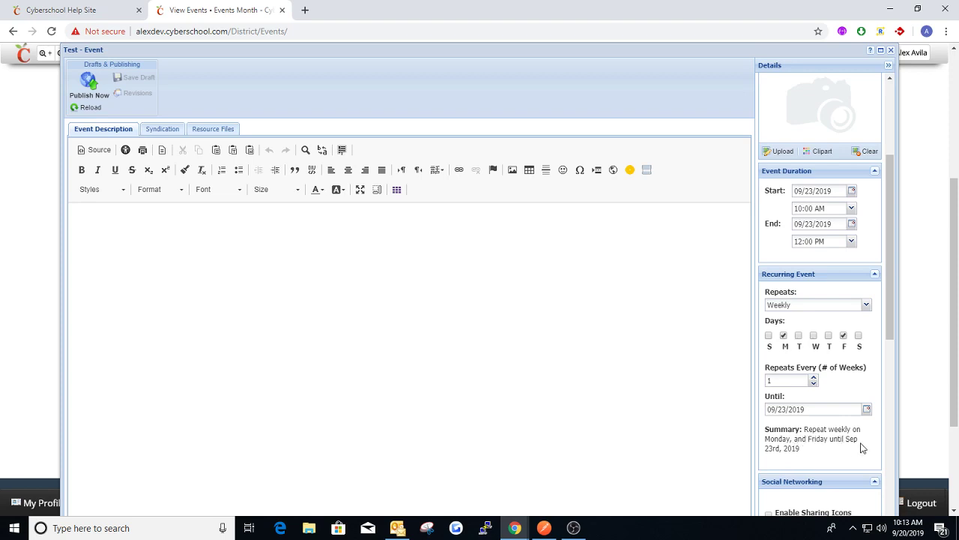
left_click(867, 410)
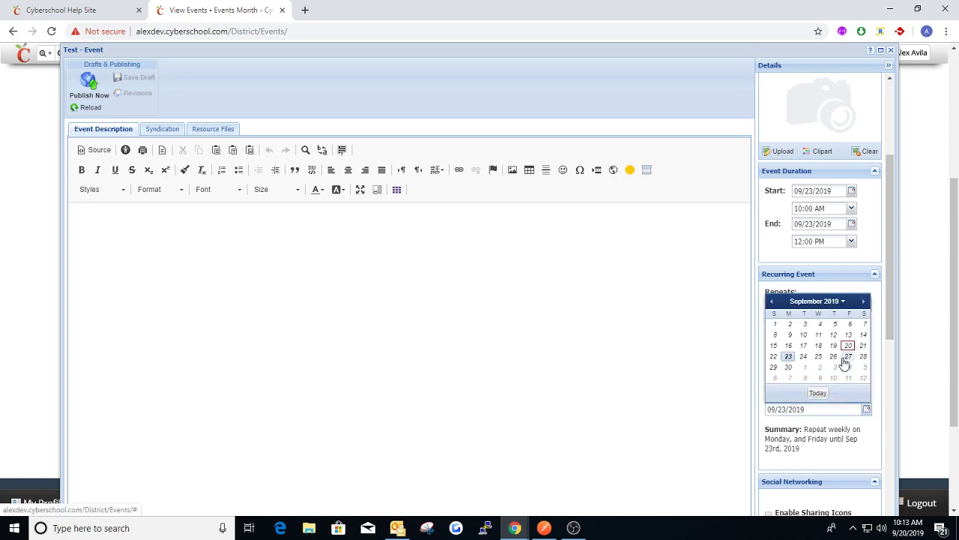
left_click(863, 302)
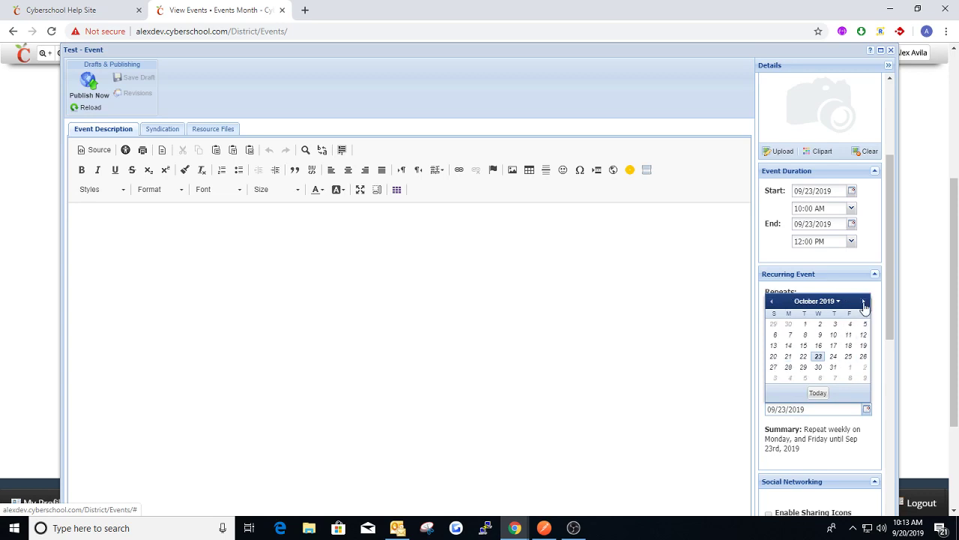
left_click(834, 366)
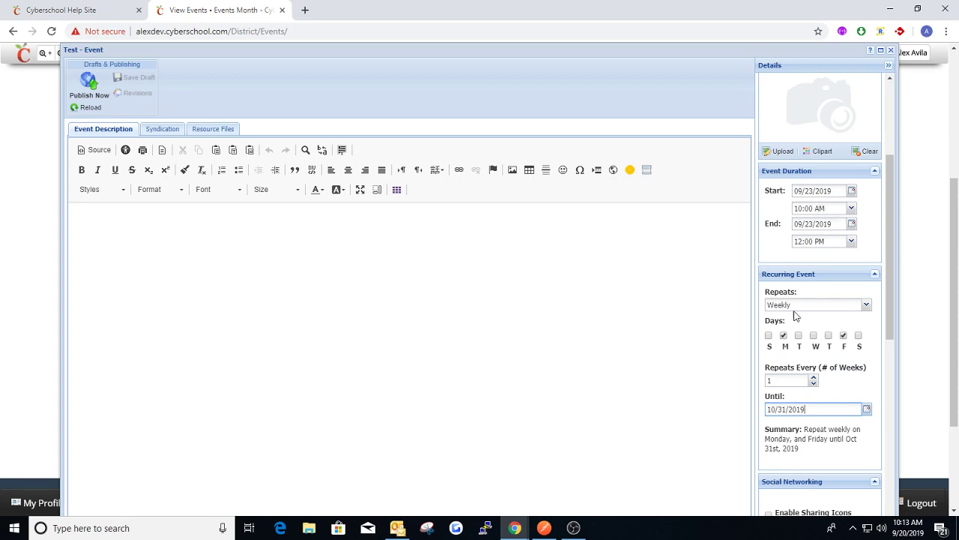
Try a two-week interval for the weekly recurrence, and return the interval to 1 week.
left_click(815, 380)
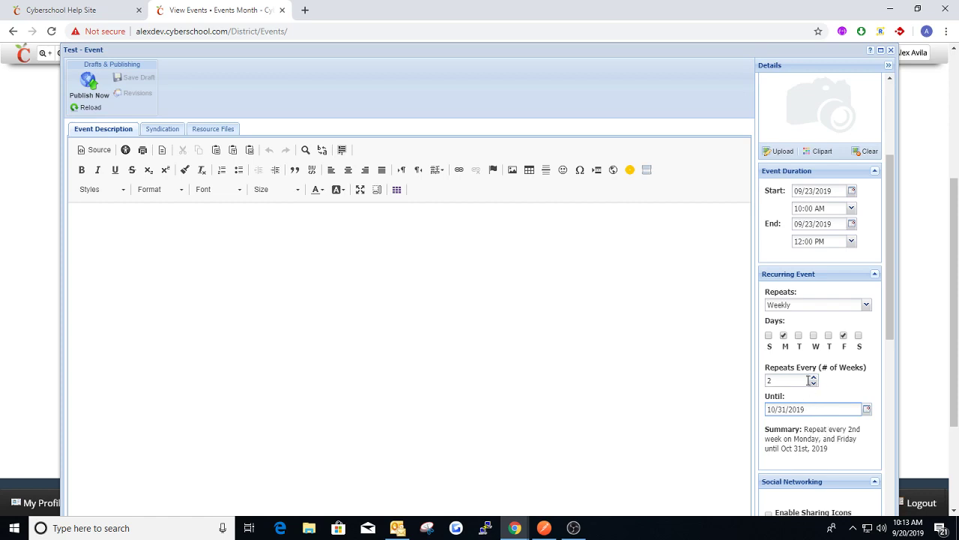
left_click(814, 377)
left_click(814, 378)
left_click(815, 383)
left_click(815, 383)
left_click(815, 383)
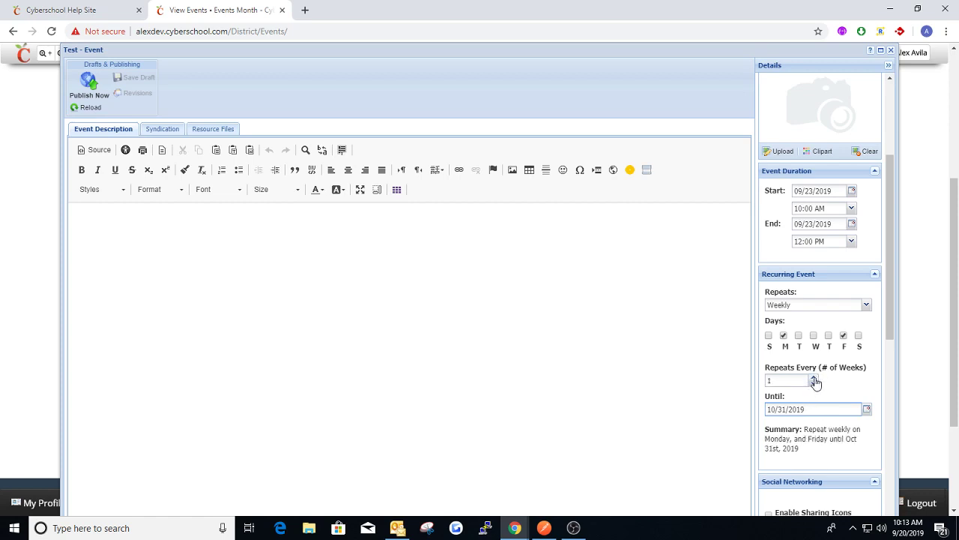
Set the Test event to repeat monthly by day of the week.
left_click(866, 305)
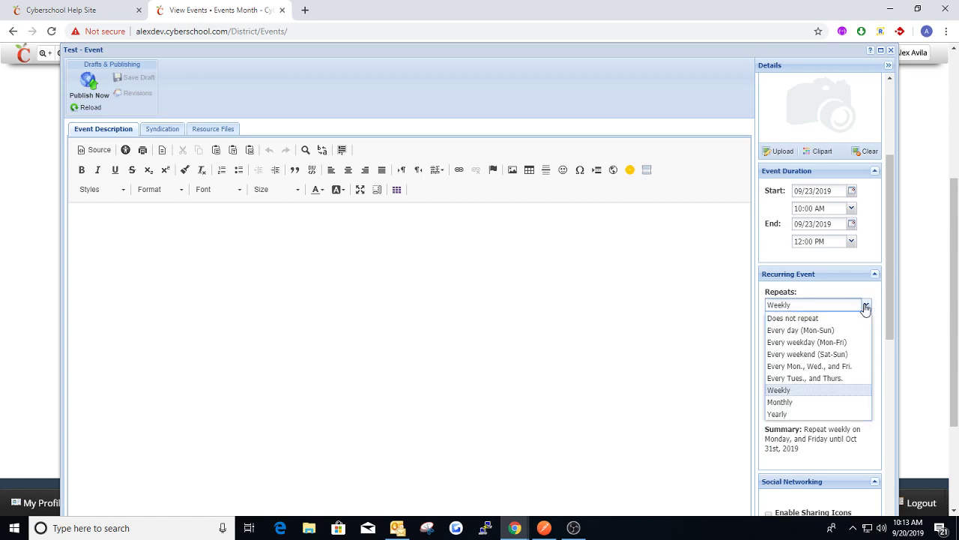
left_click(796, 402)
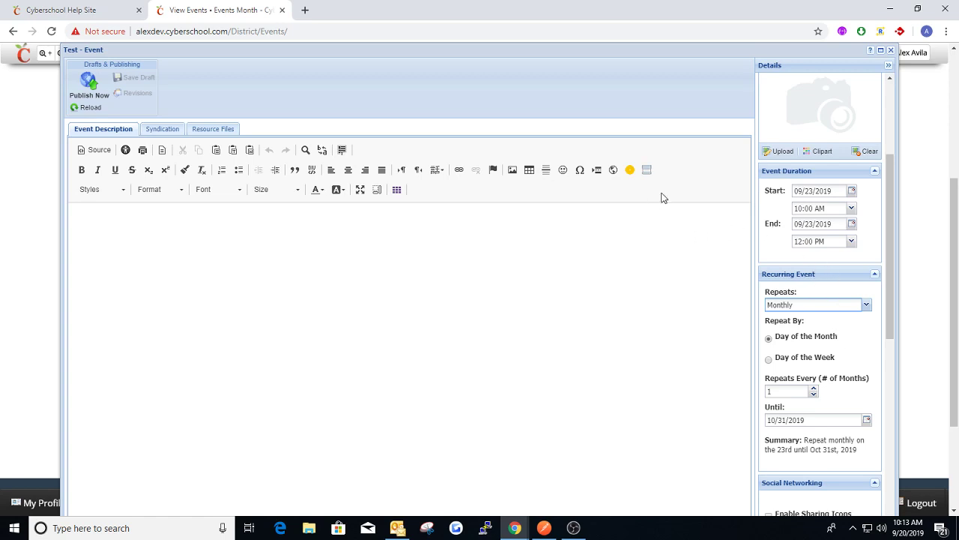
left_click(769, 360)
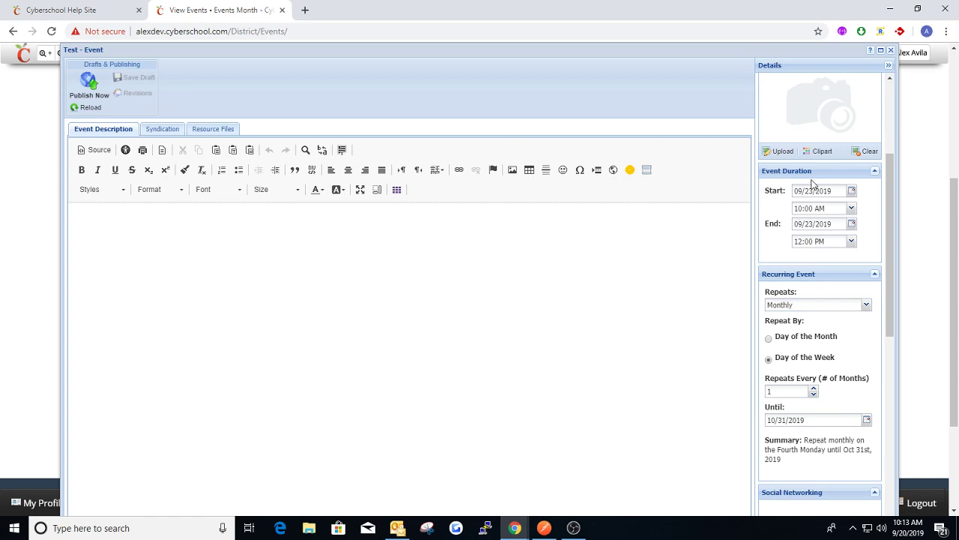
Check the Mondays of September 2019 in the system calendar against the monthly recurrence, and return to the recurrence's end date.
scroll(822, 243, "up", 1)
scroll(828, 304, "down", 1)
scroll(836, 296, "down", 1)
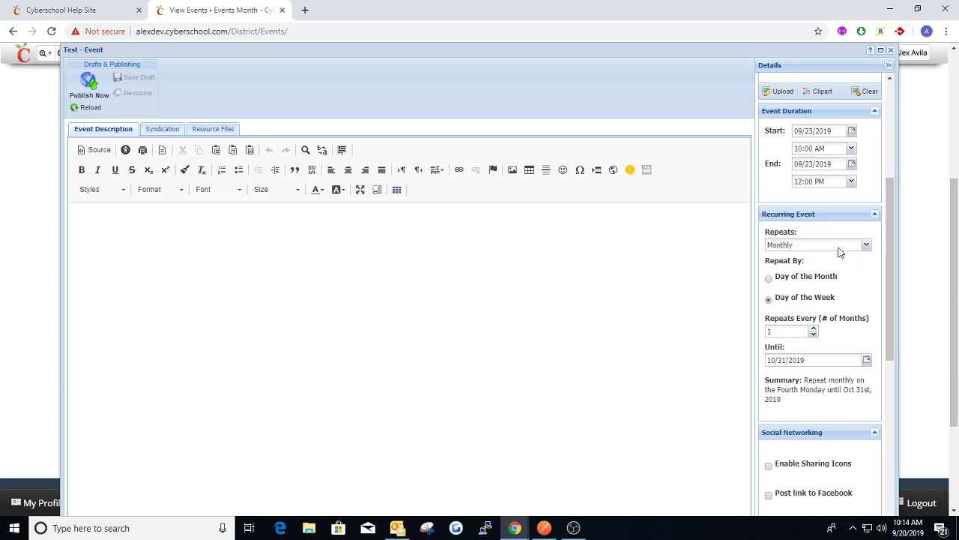
left_click(907, 528)
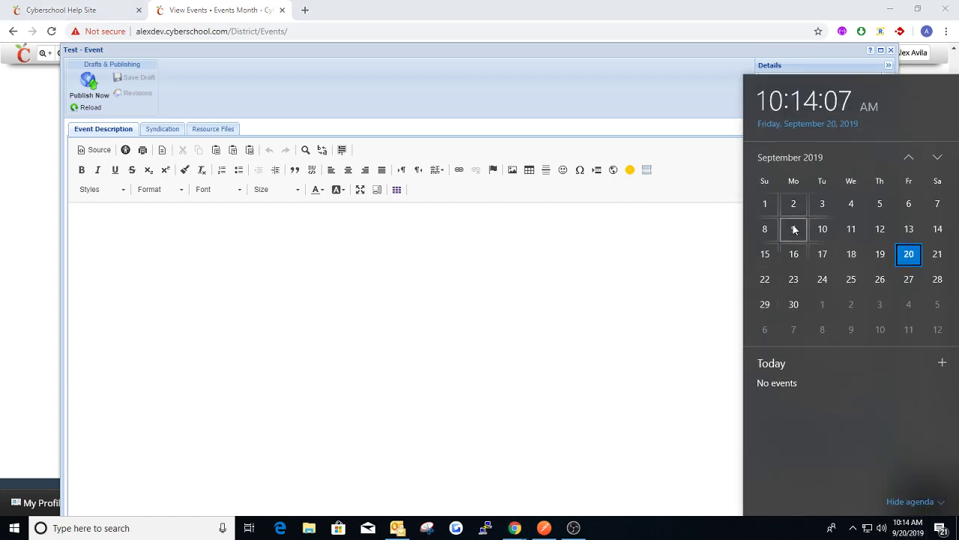
left_click(677, 358)
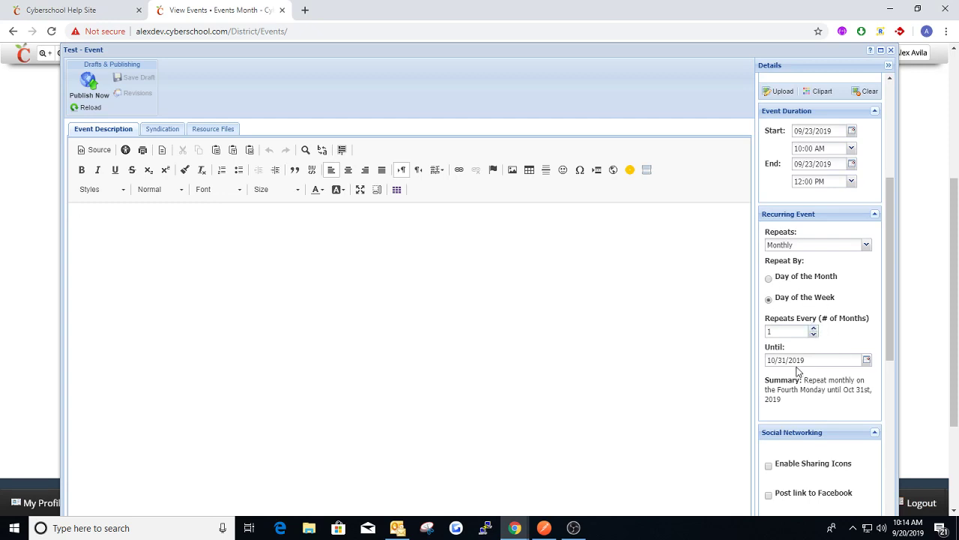
left_click(863, 357)
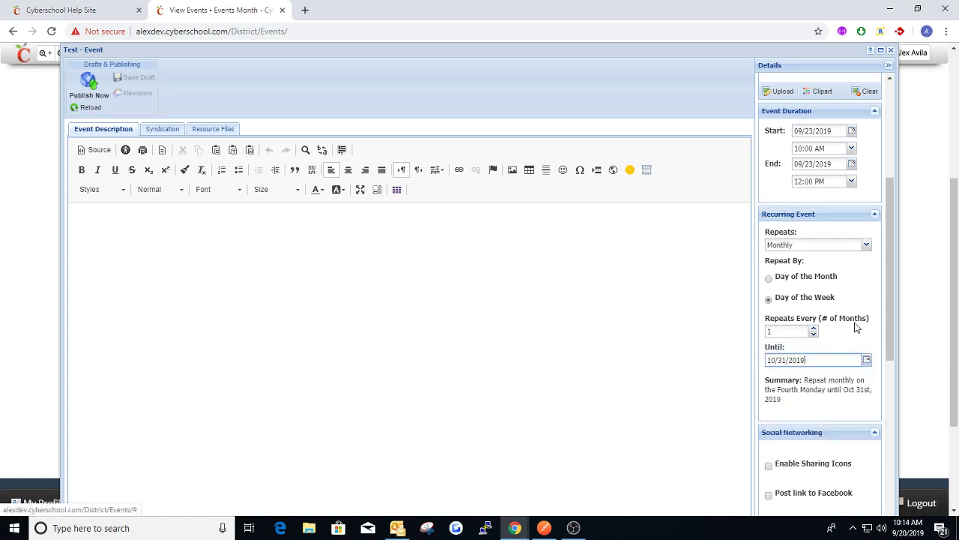
Set the Test event to repeat yearly, trying a longer interval before returning it to 1 year.
left_click(866, 245)
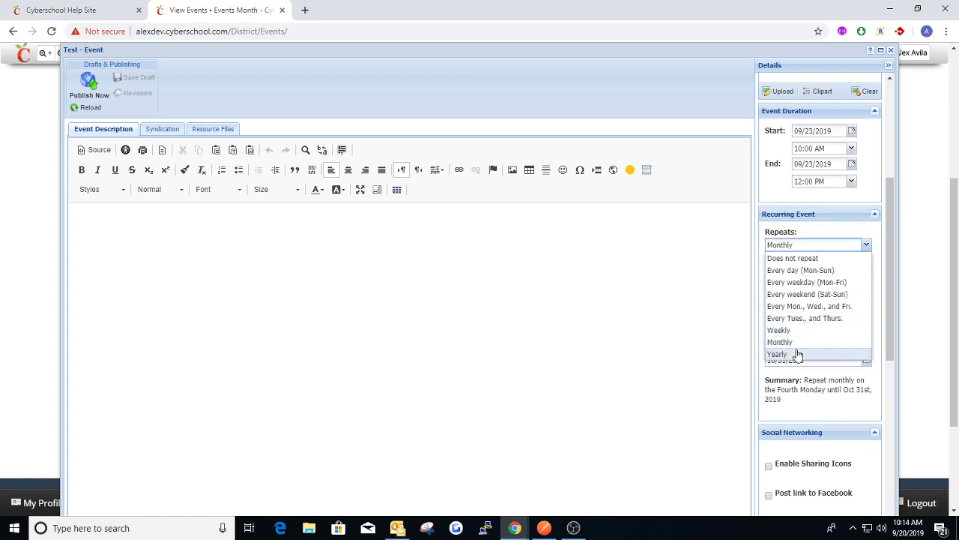
left_click(779, 354)
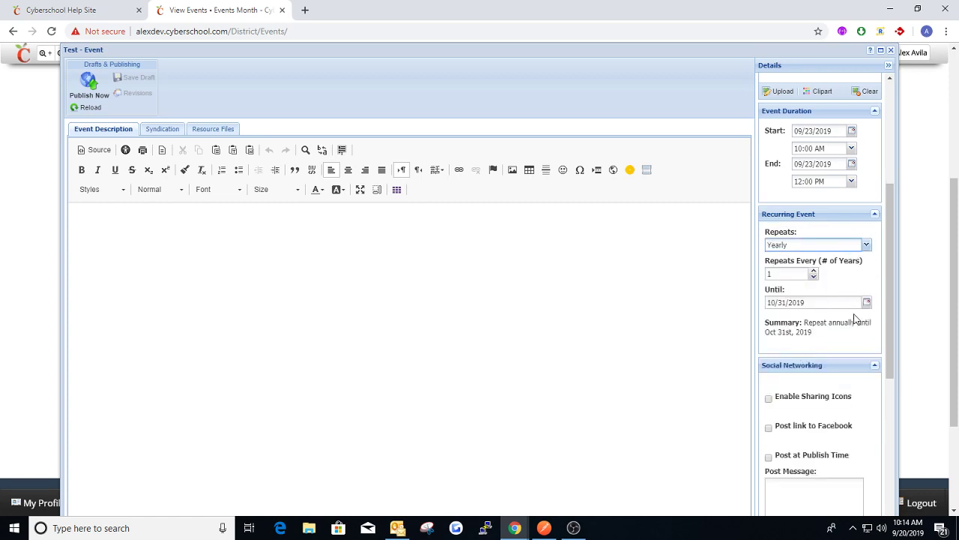
left_click(813, 271)
left_click(814, 278)
Browse to October 2024 for the yearly recurrence's end date and dismiss the date selection.
left_click(867, 302)
left_click(841, 321)
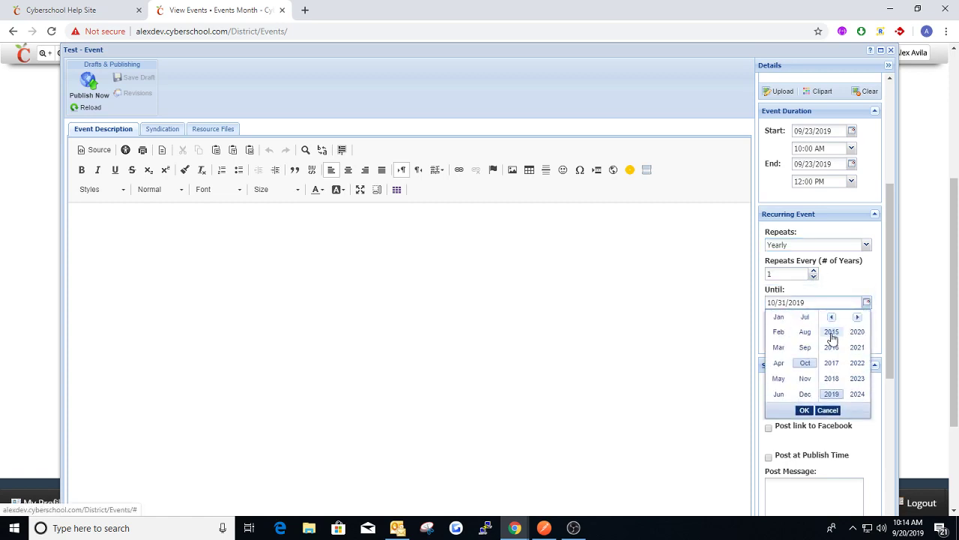
left_click(859, 395)
left_click(805, 410)
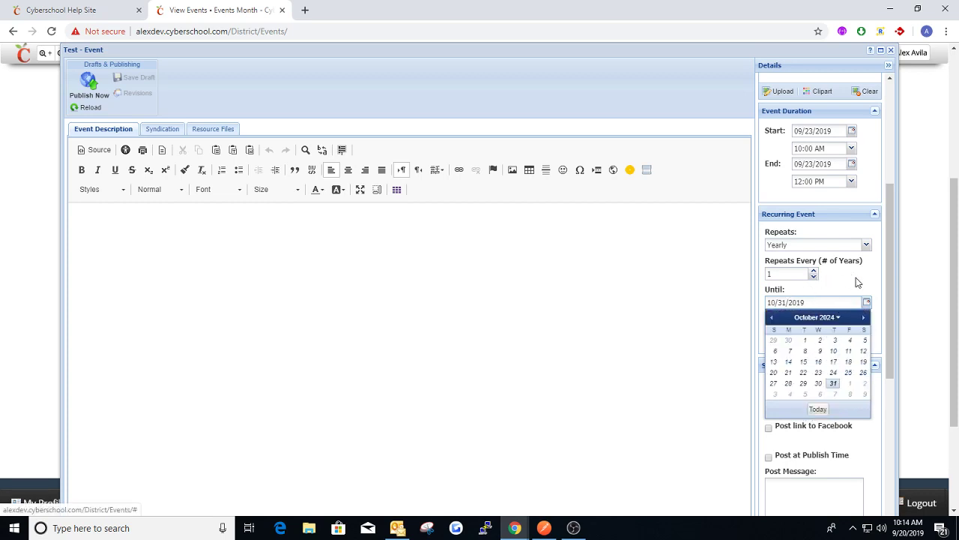
left_click(859, 282)
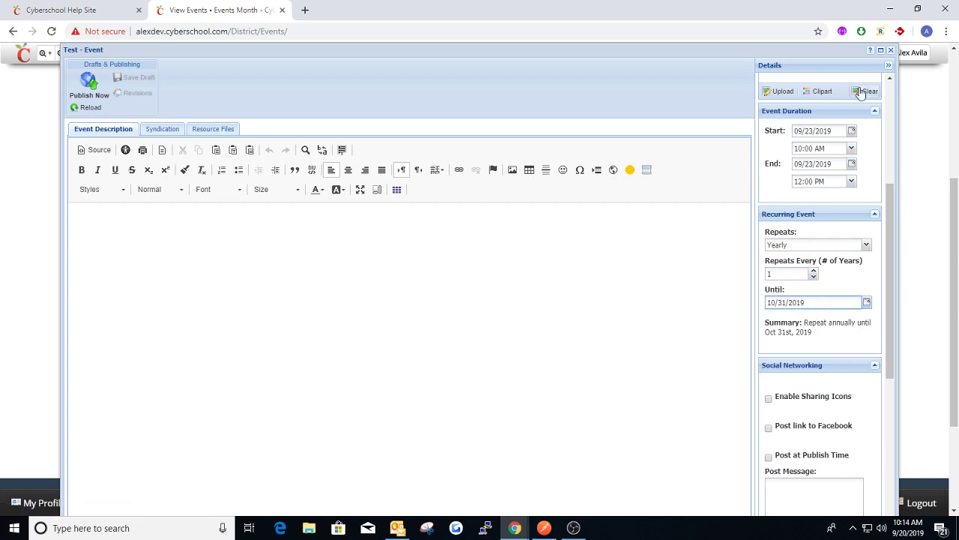
Set the Test event's recurrence back to "Does not repeat".
scroll(838, 294, "up", 4)
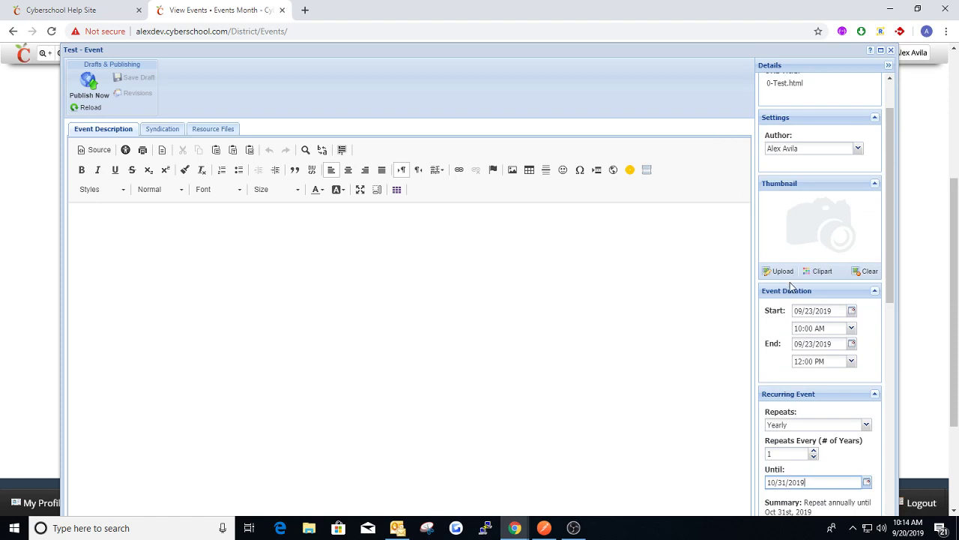
scroll(840, 344, "down", 3)
left_click(866, 304)
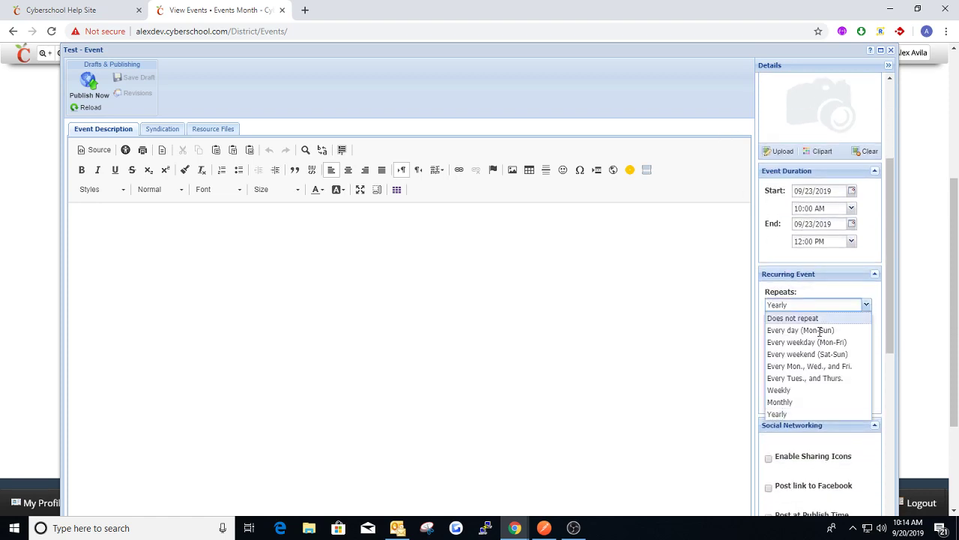
left_click(799, 319)
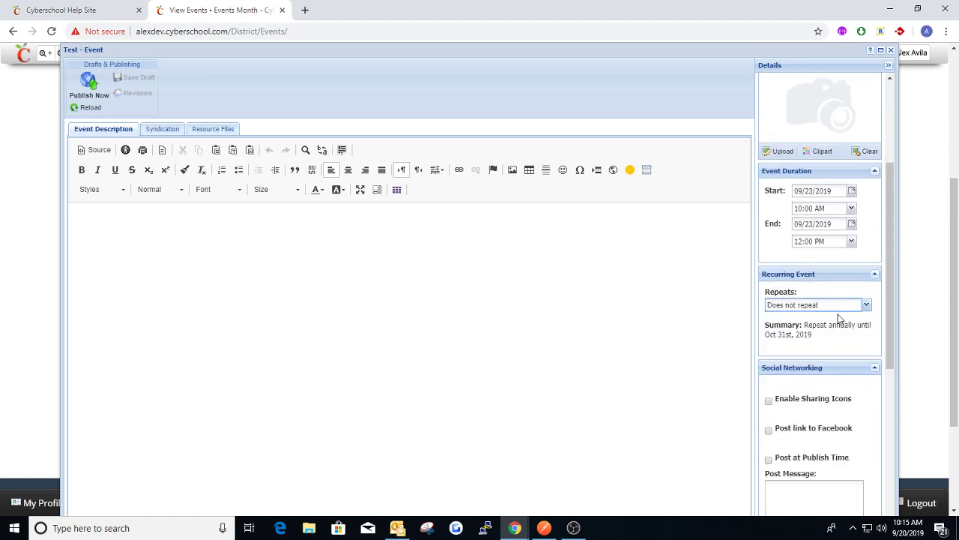
scroll(817, 327, "down", 4)
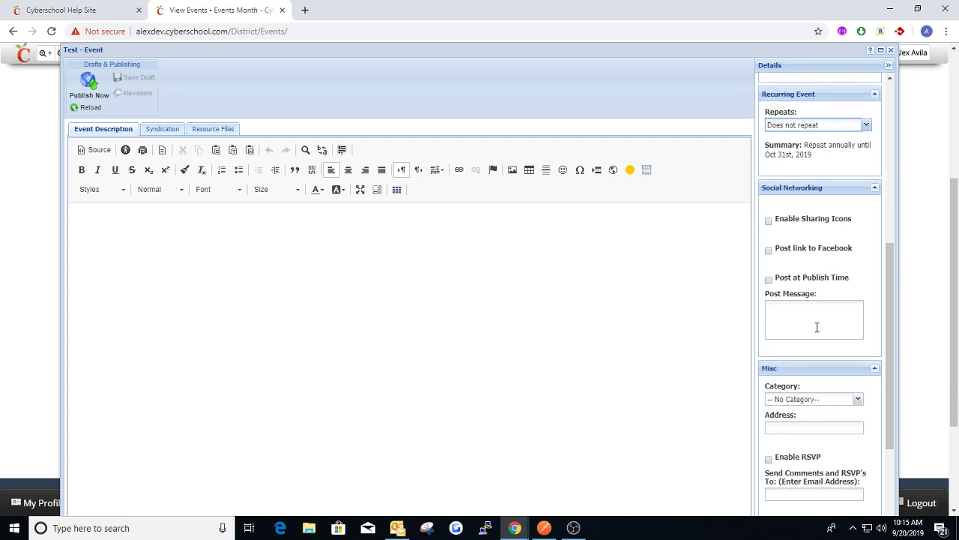
Close the Test event editor without publishing the event.
scroll(817, 327, "up", 7)
scroll(817, 327, "up", 2)
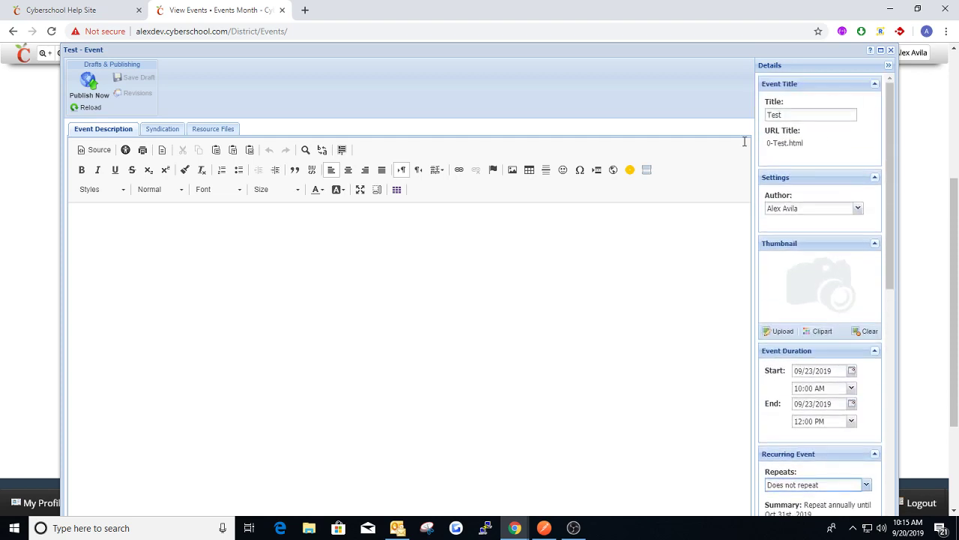
left_click(890, 49)
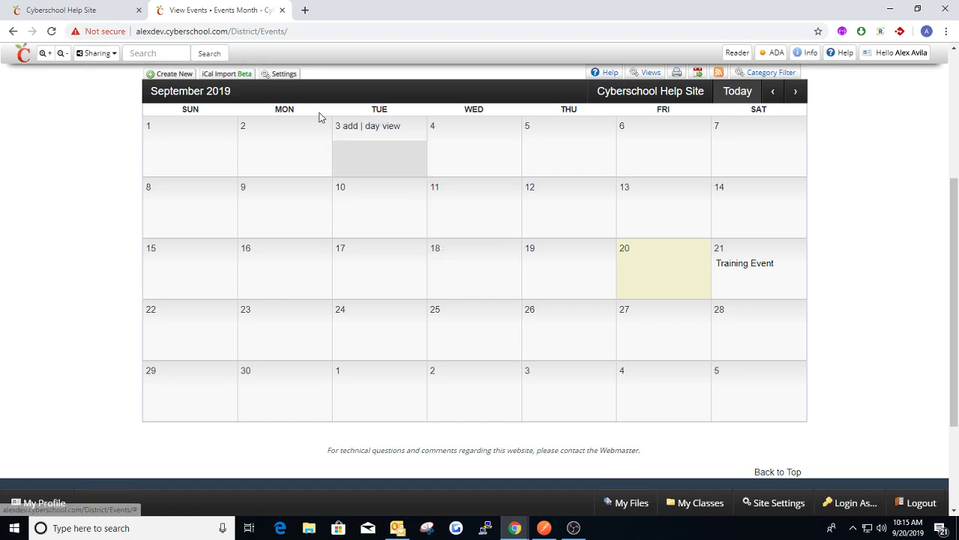
Open the Site Config administration page in its own tab and bring up the Category Manager.
mouse_move(900, 54)
left_click(904, 90)
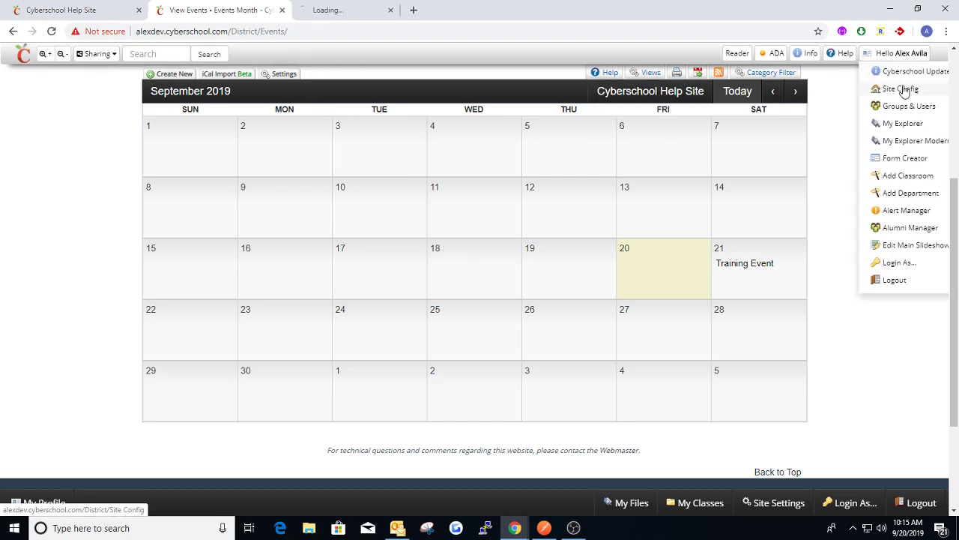
left_click(383, 10)
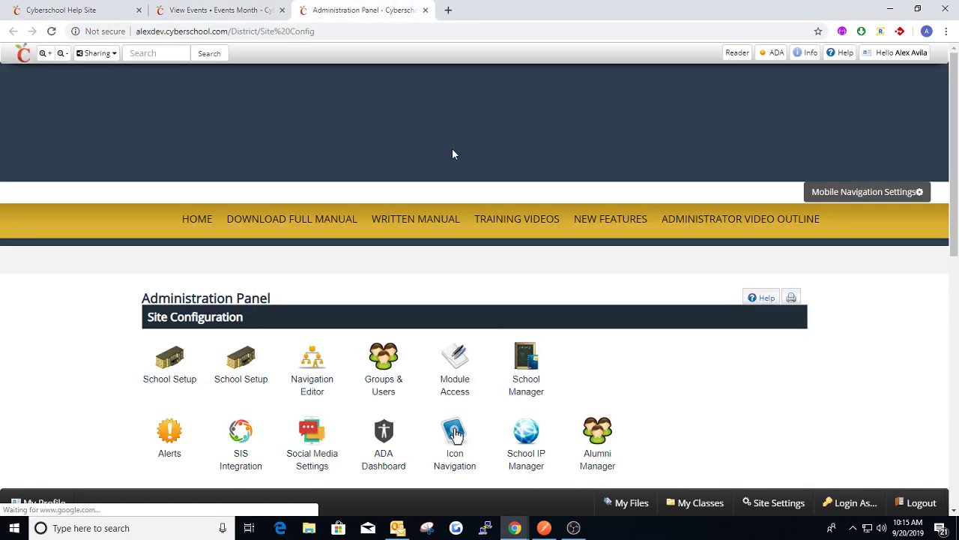
scroll(452, 153, "down", 3)
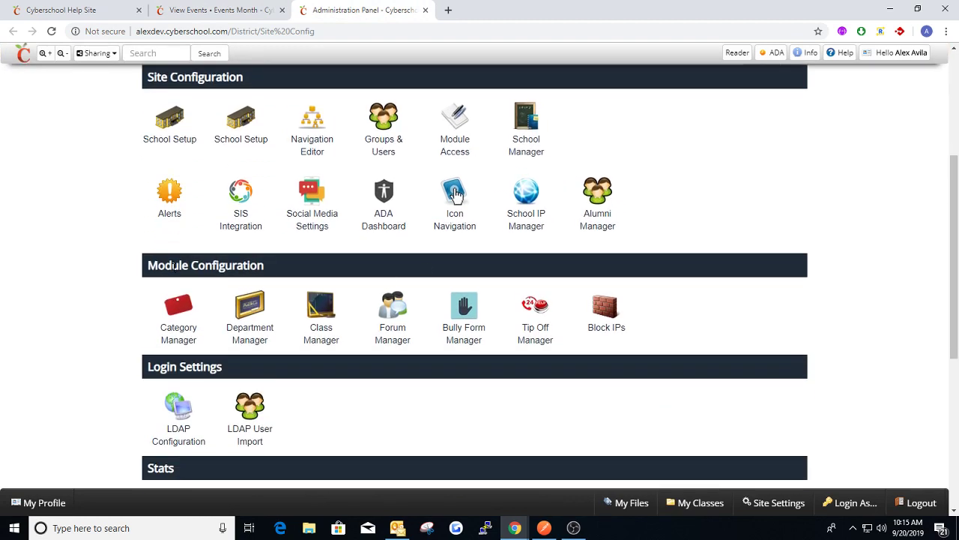
left_click(177, 330)
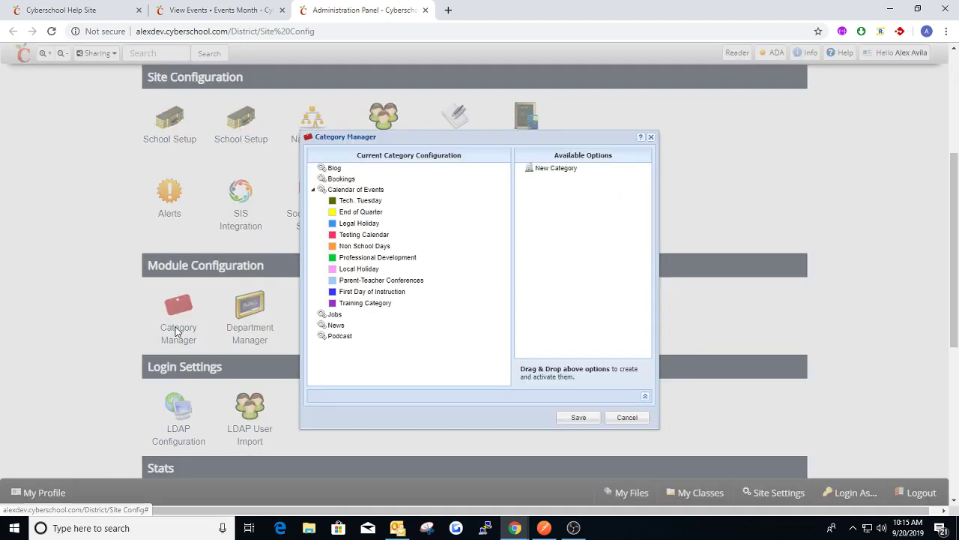
Delete the existing Training Category from the Calendar of Events categories.
left_click(363, 308)
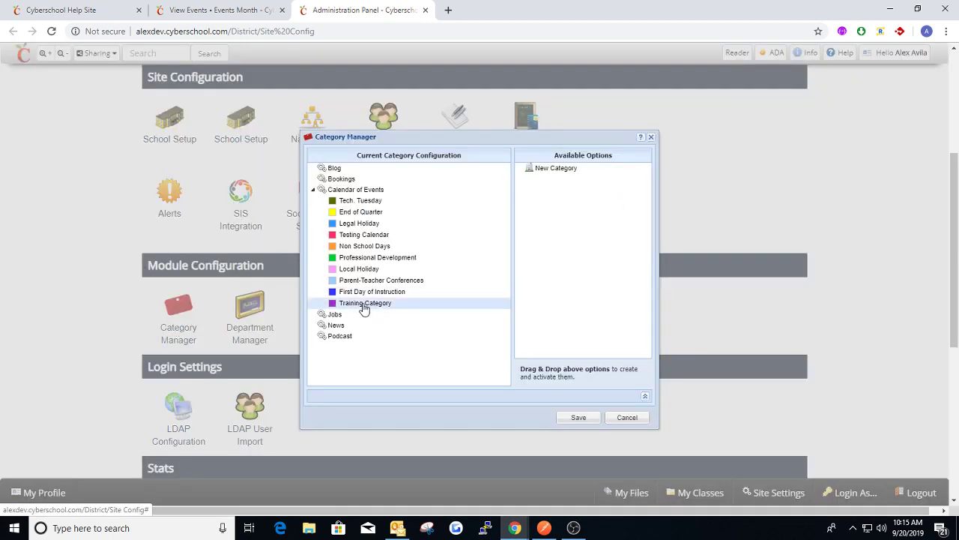
right_click(363, 308)
left_click(392, 325)
left_click(442, 304)
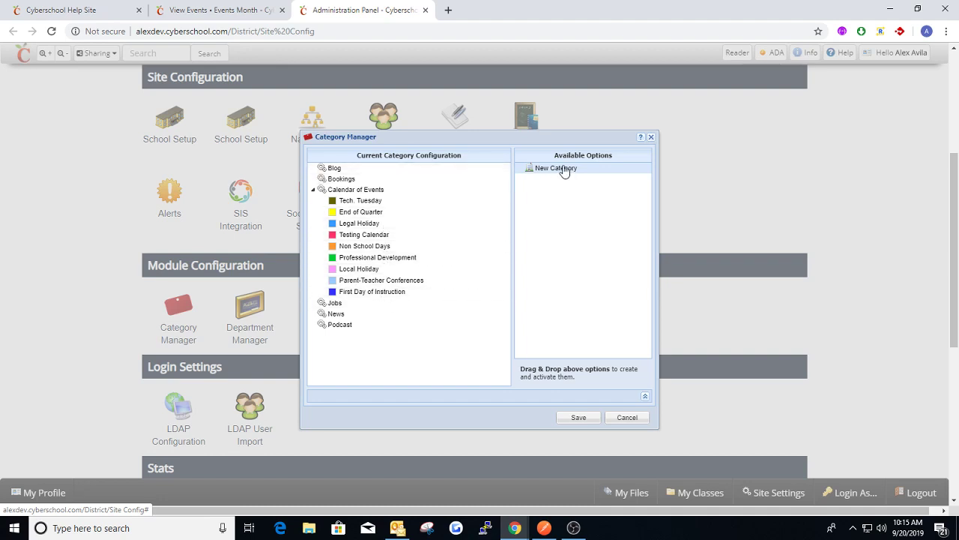
Add a new category named "Training Category" under Calendar of Events.
left_click_drag(572, 171, 363, 193)
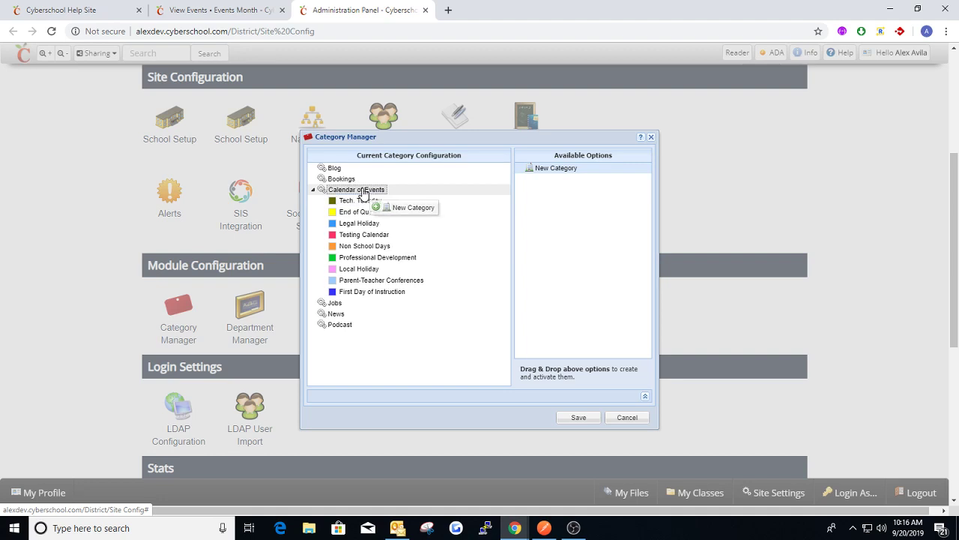
left_click_drag(364, 193, 363, 194)
left_click(479, 263)
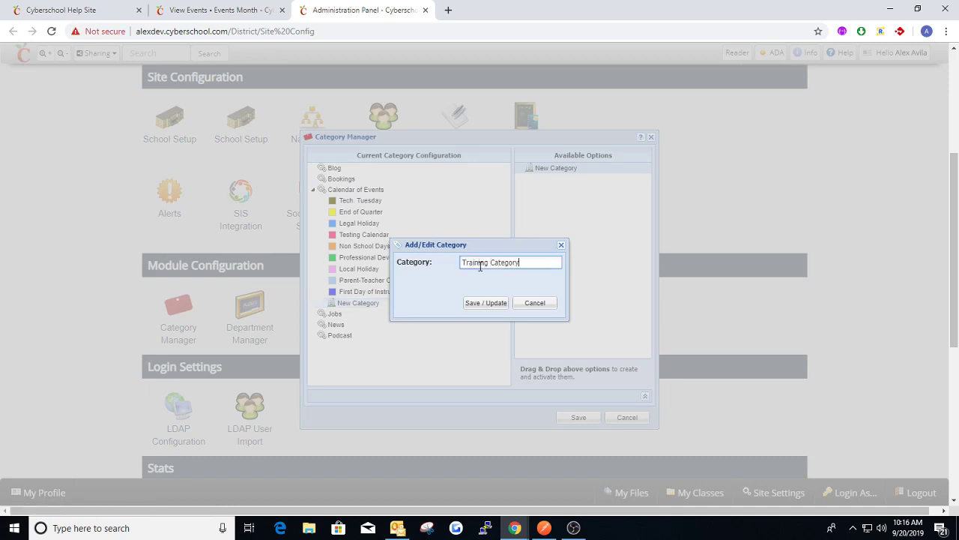
left_click(486, 303)
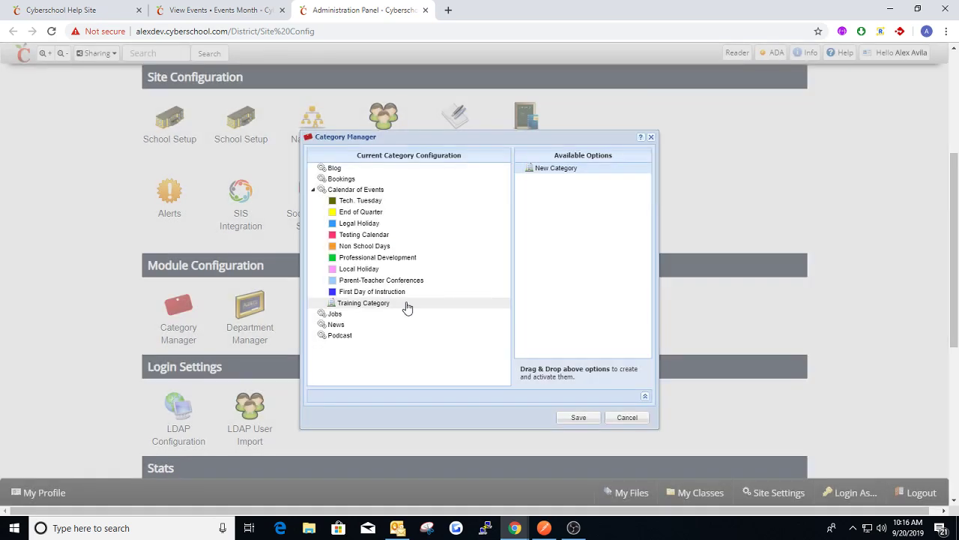
Give the Training Category a dark green highlight color and save the category configuration.
right_click(368, 309)
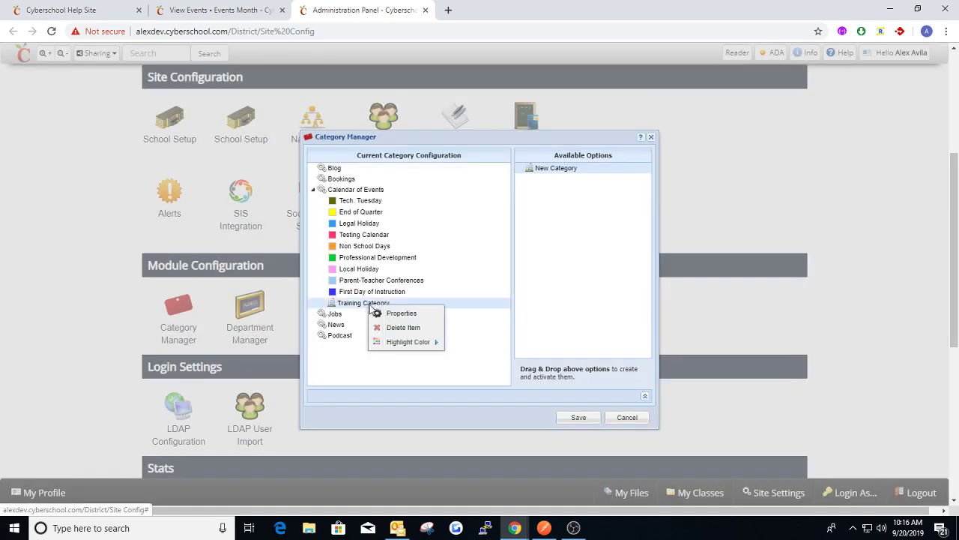
mouse_move(415, 343)
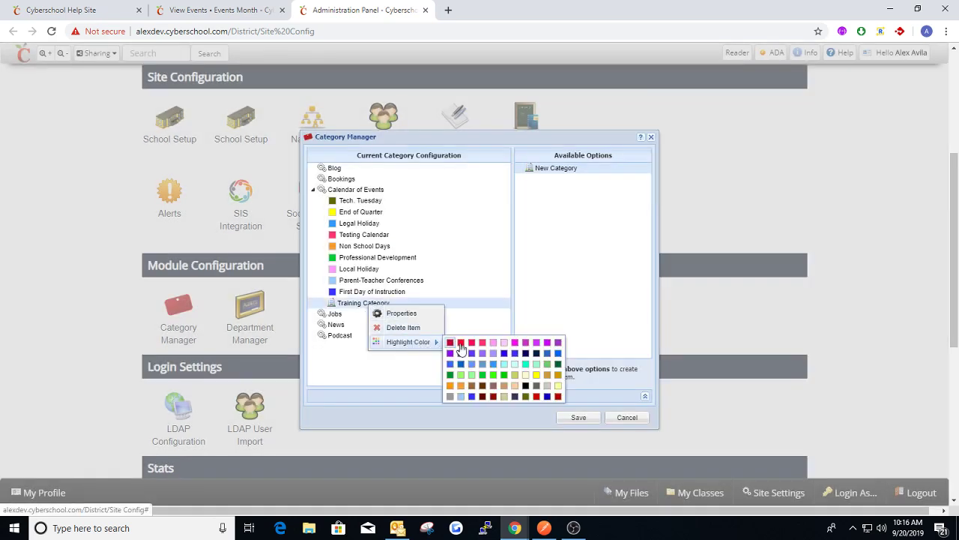
left_click(559, 365)
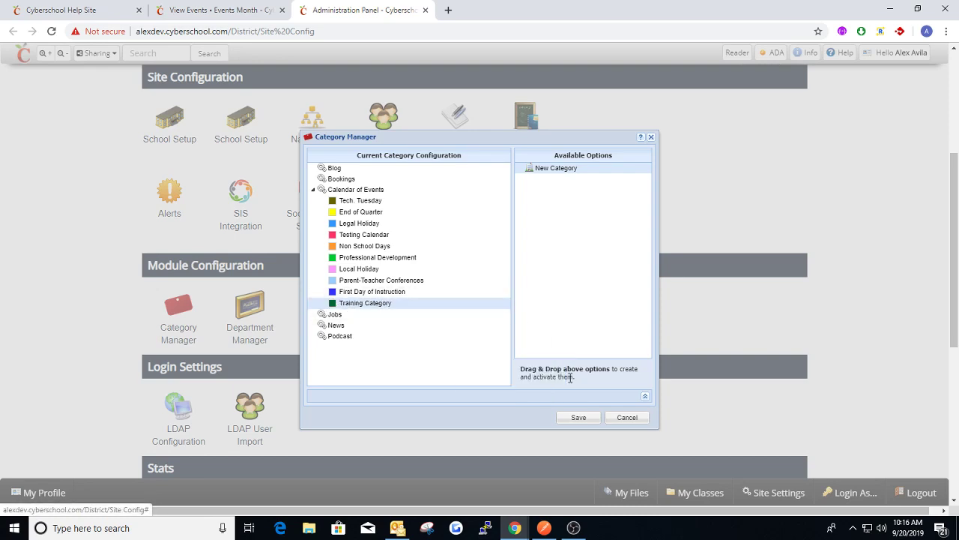
left_click(576, 418)
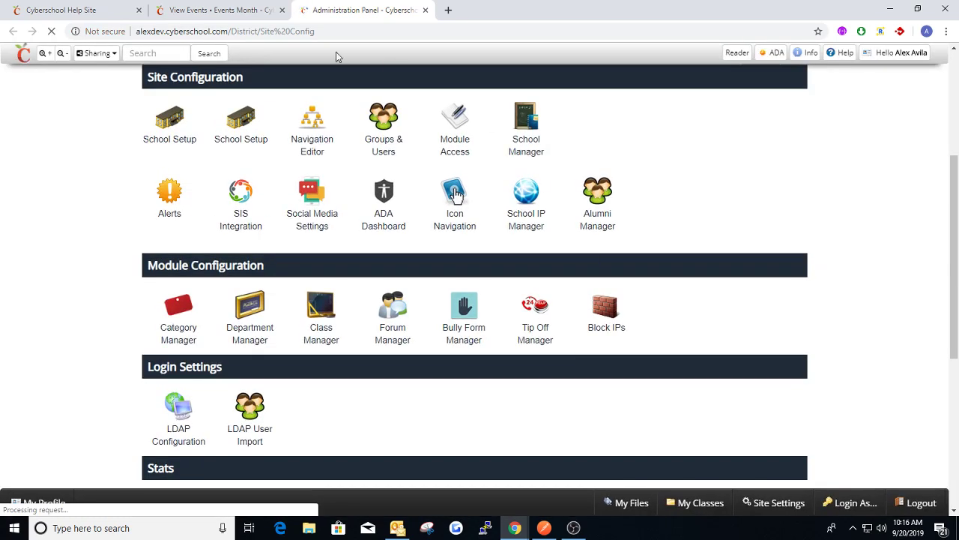
Start a new event on September 24, 2019 in the events calendar and title it "Categorized Event".
left_click(189, 11)
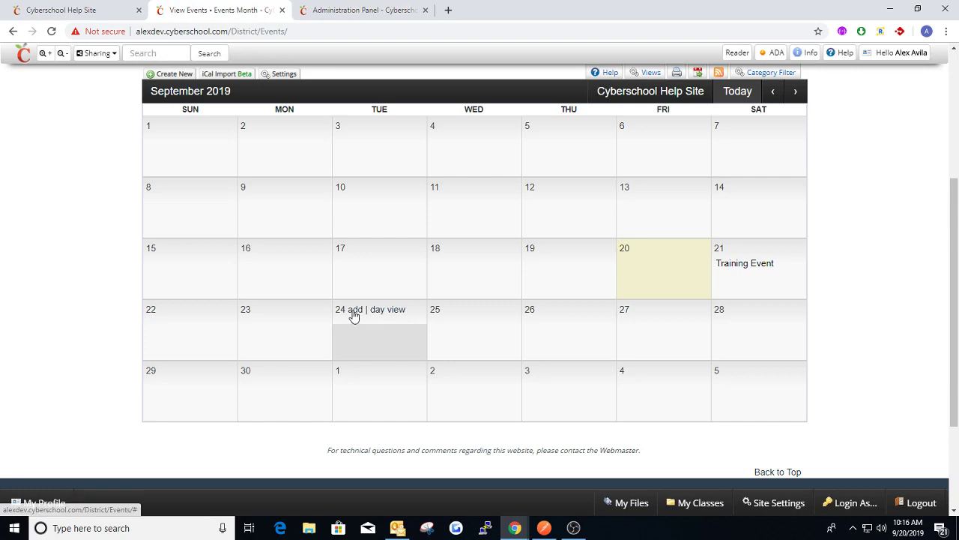
left_click(354, 310)
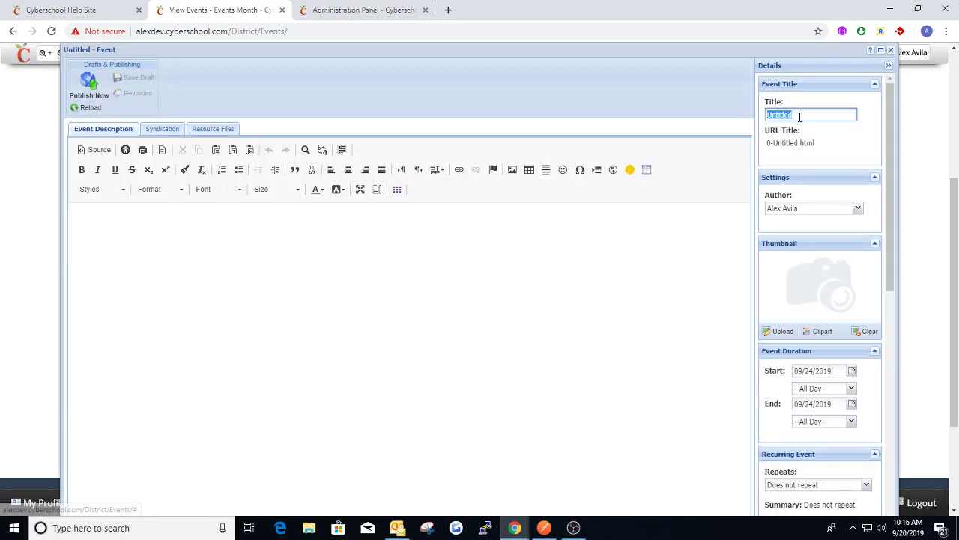
type("Tra")
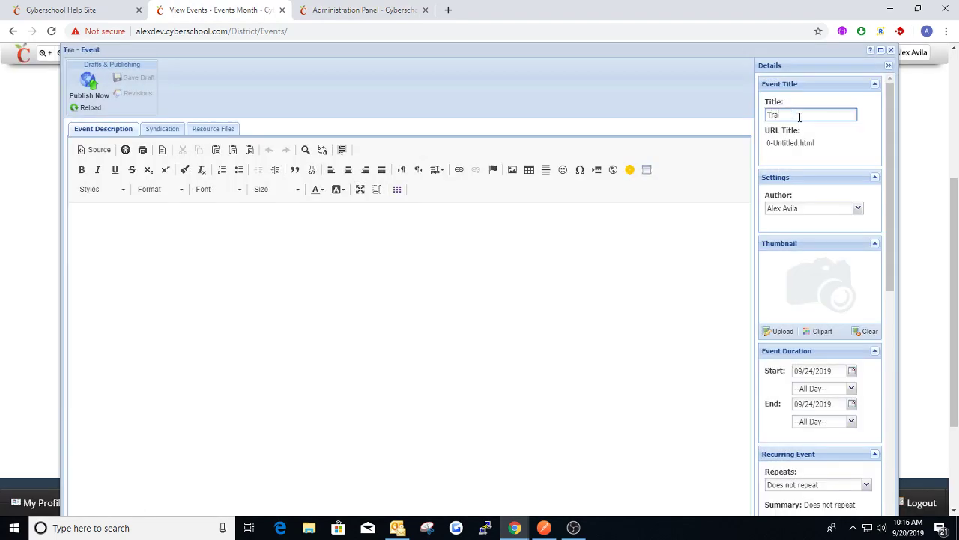
type("Categorized Event")
key("Tab")
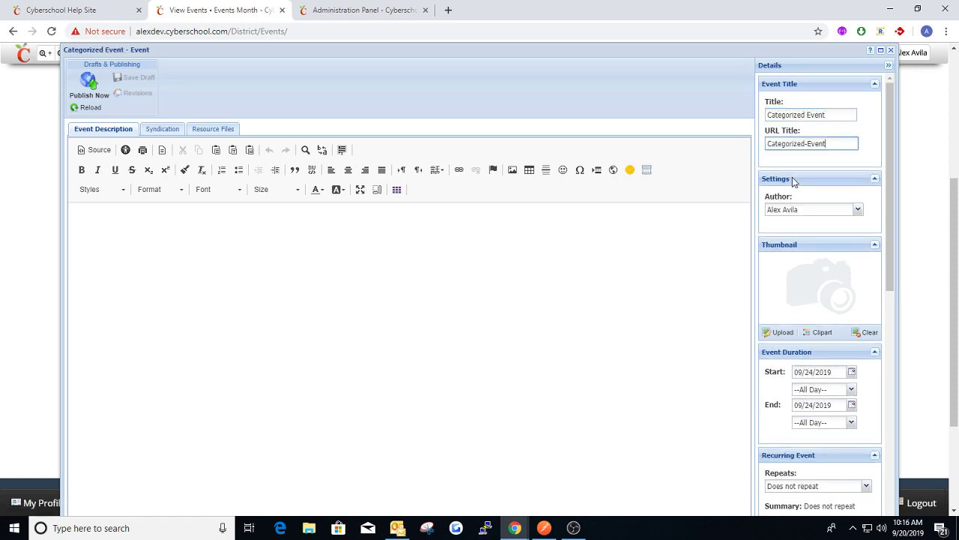
Set the Categorized Event to run from 10:00 AM to 12:00 PM.
scroll(832, 184, "down", 1)
left_click(850, 329)
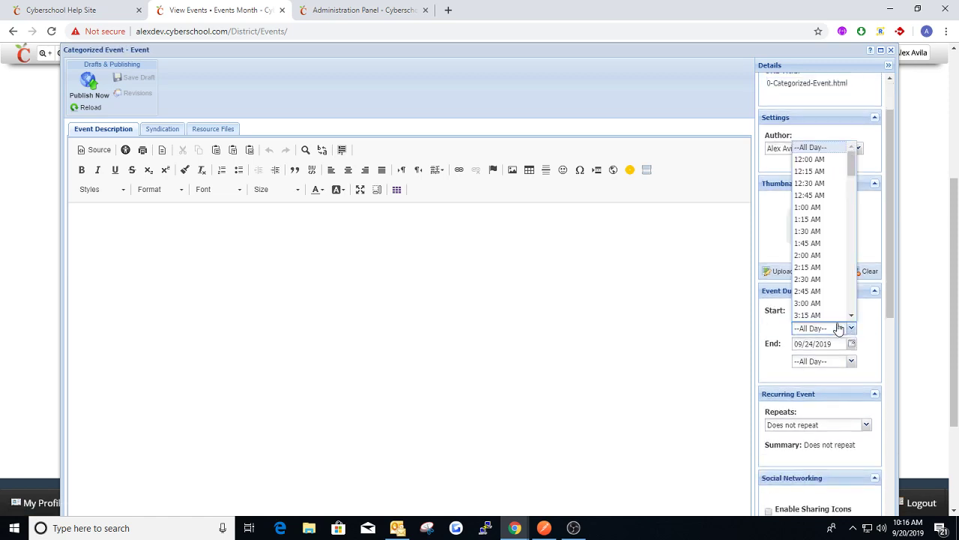
scroll(815, 258, "down", 5)
scroll(814, 259, "down", 1)
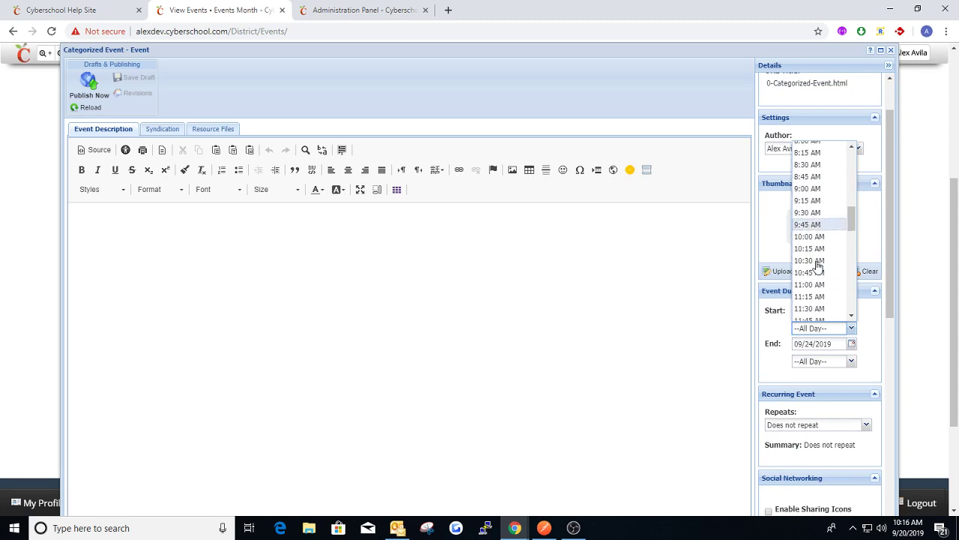
left_click(815, 227)
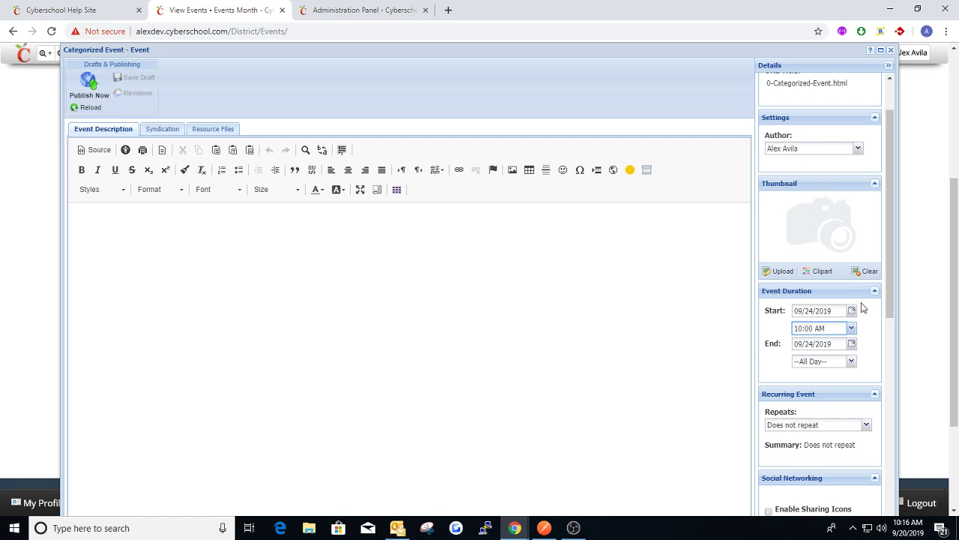
left_click(852, 361)
scroll(827, 270, "down", 5)
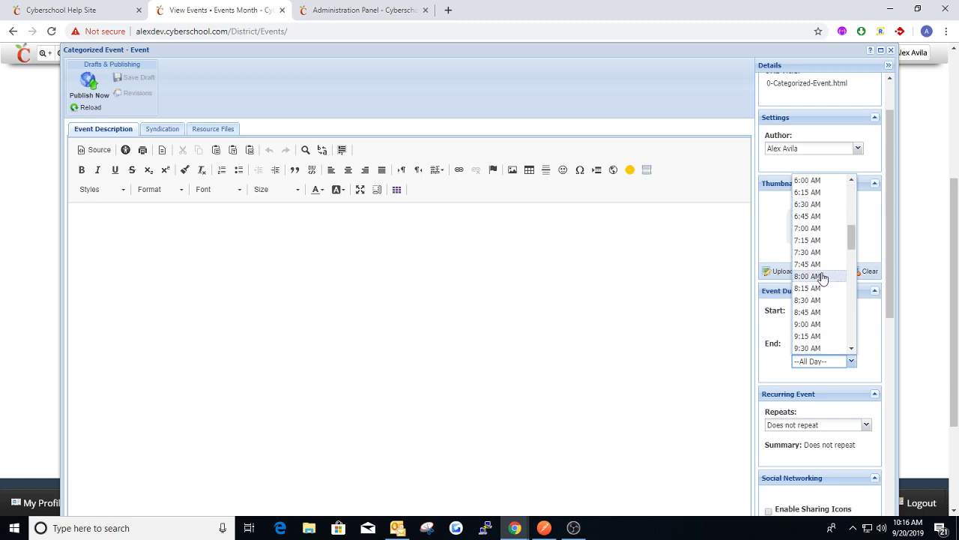
scroll(822, 277, "down", 5)
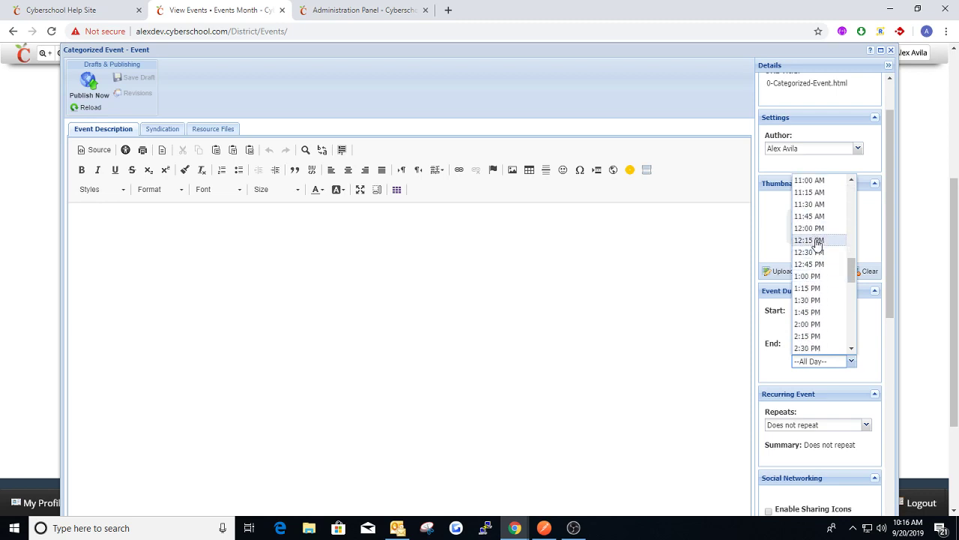
left_click(816, 231)
Assign the Training Category to the Categorized Event and publish it.
scroll(829, 307, "down", 3)
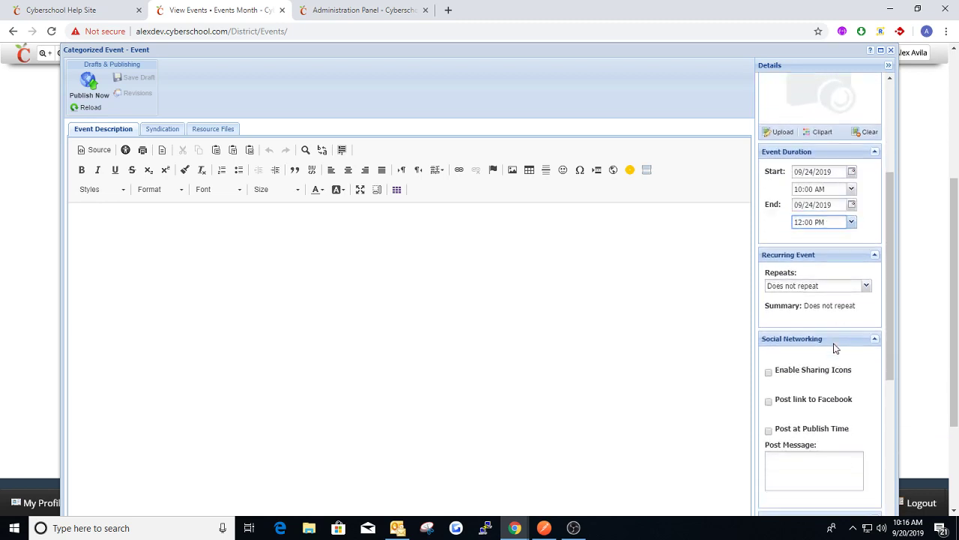
scroll(834, 341, "down", 5)
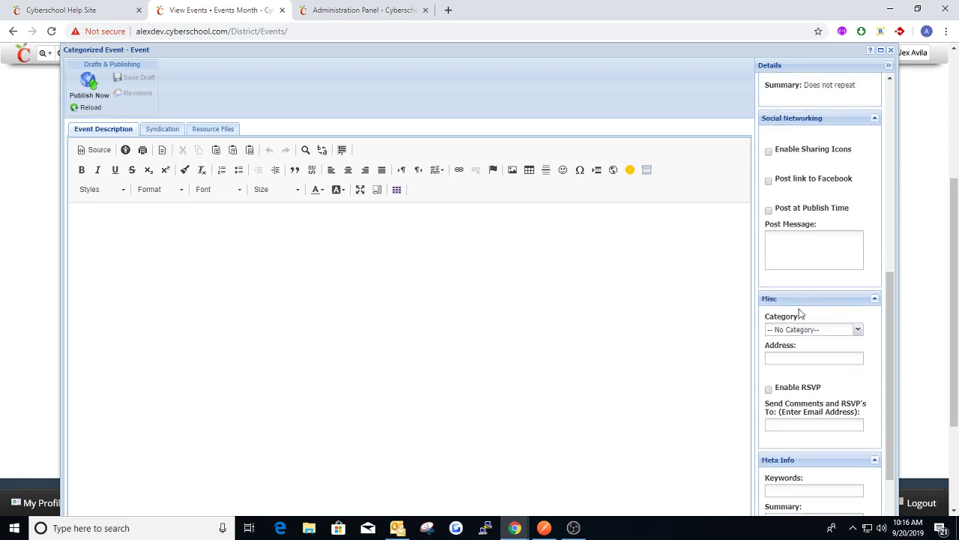
left_click(857, 330)
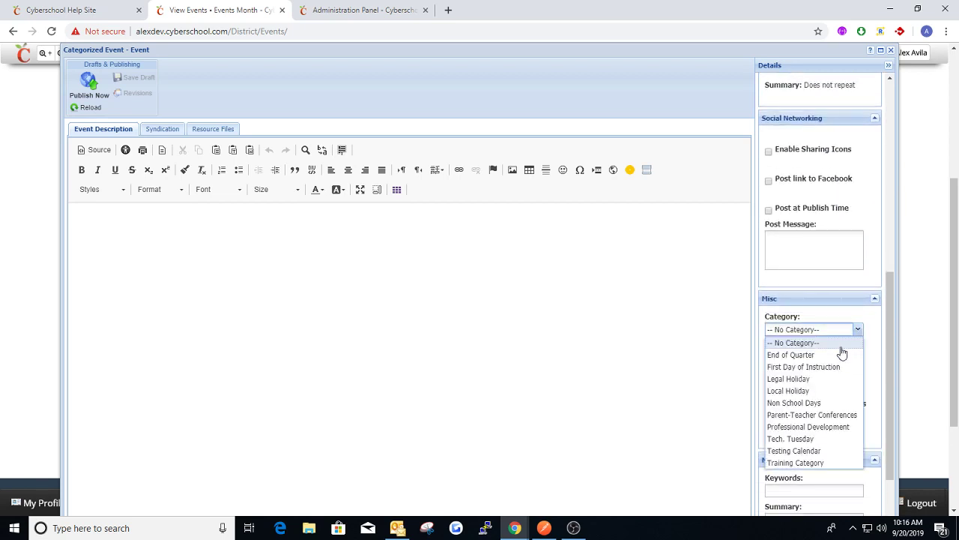
left_click(805, 459)
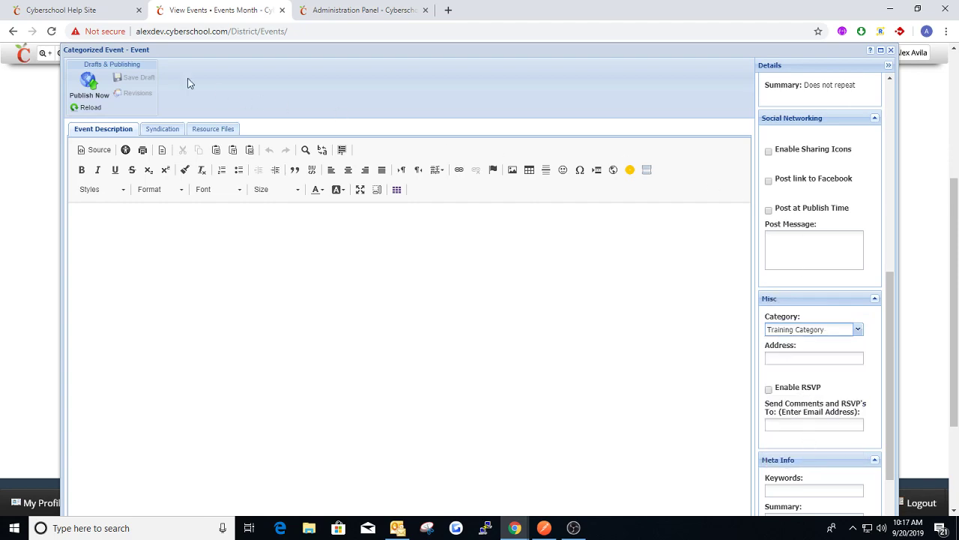
left_click(90, 87)
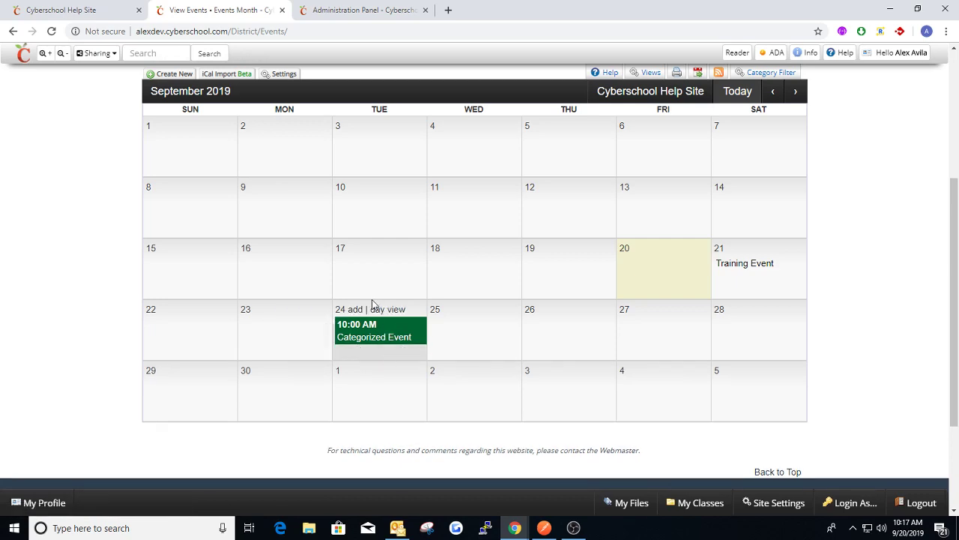
Refresh the school site's home page to check the Upcoming Events widget, and return to the events calendar.
left_click(104, 8)
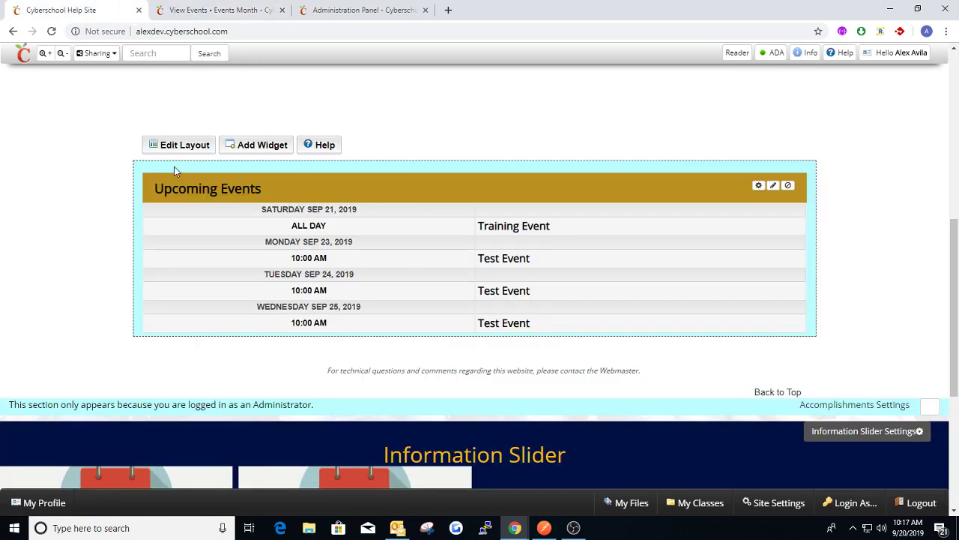
key("F5")
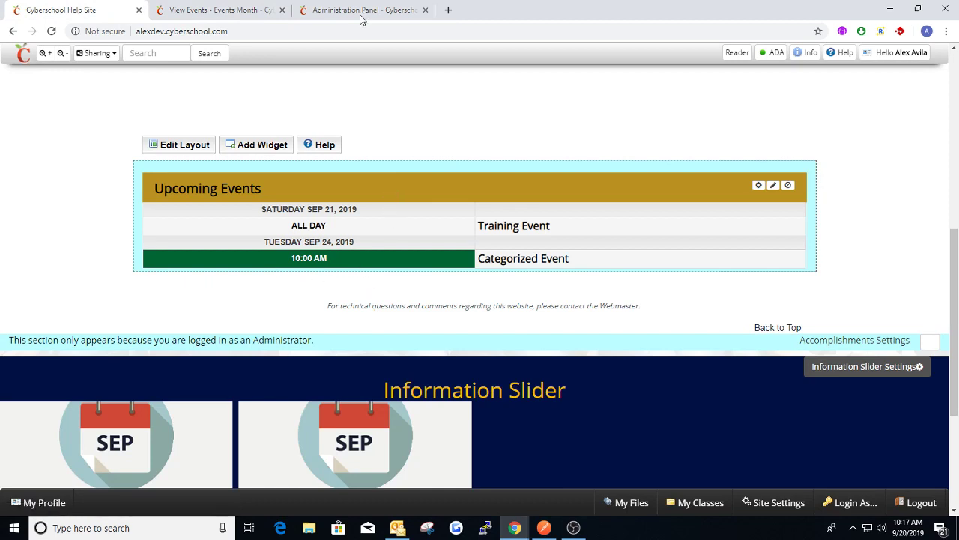
left_click(262, 11)
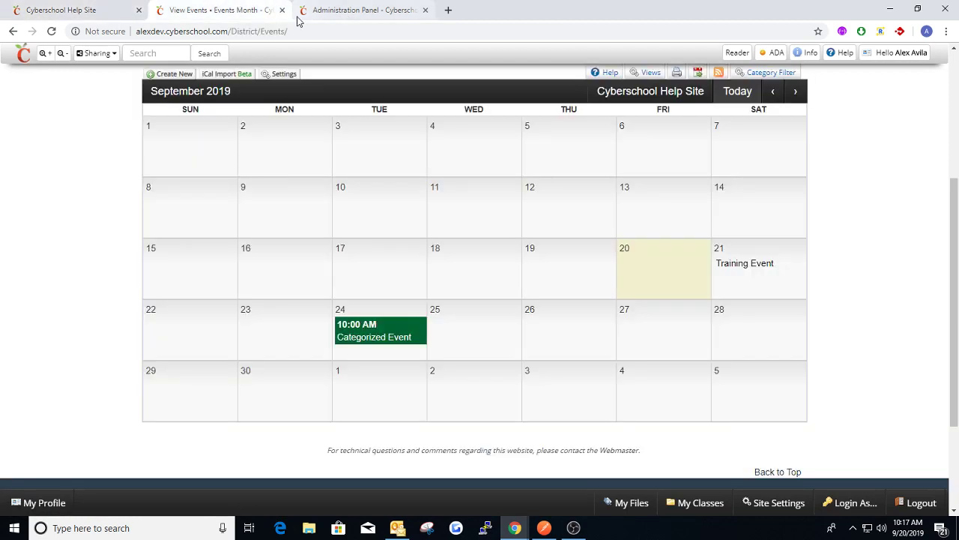
Duplicate the events calendar tab and load the second school's calendar by replacing "District" with "2" in the address.
right_click(255, 10)
left_click(284, 47)
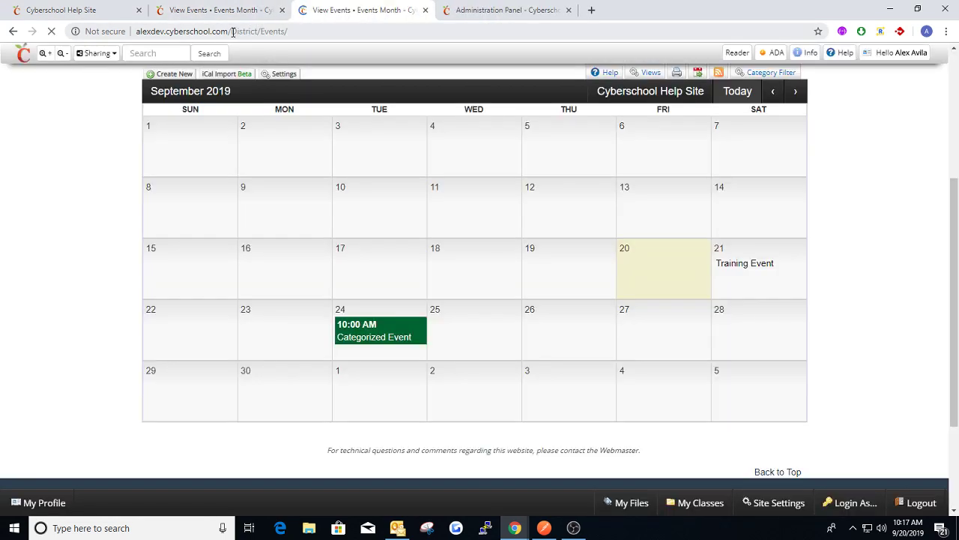
left_click_drag(233, 31, 257, 31)
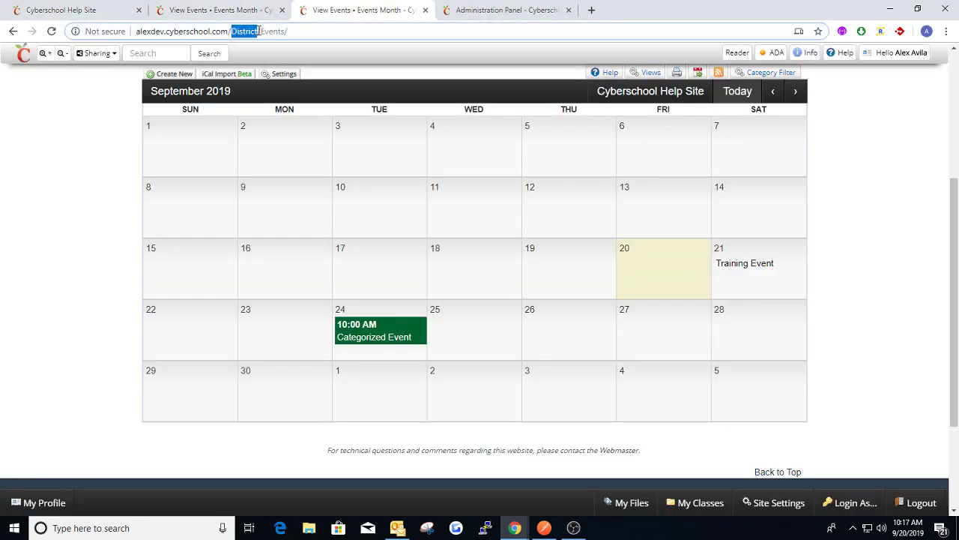
type("2")
key("Return")
scroll(485, 204, "down", 1)
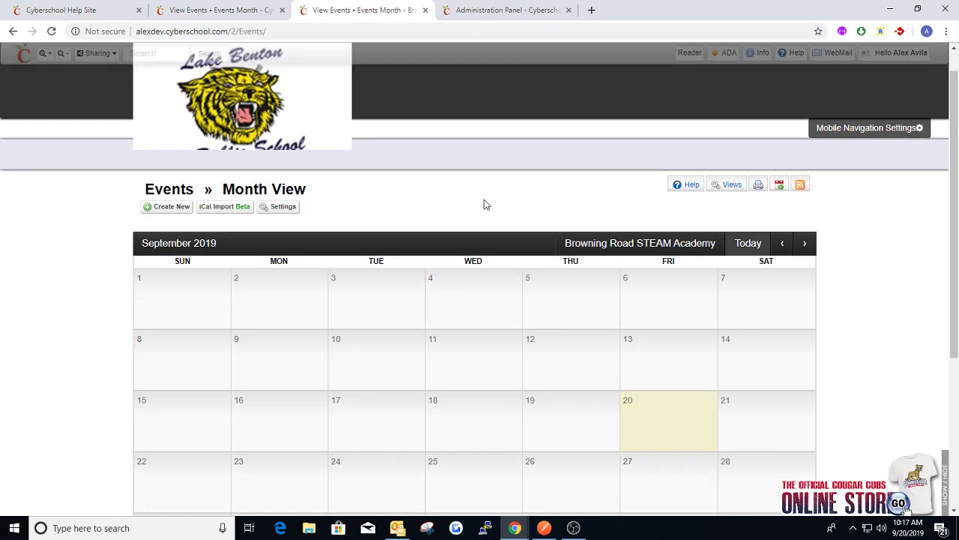
Start a new event on September 26 and look through its available Category options.
scroll(484, 205, "down", 1)
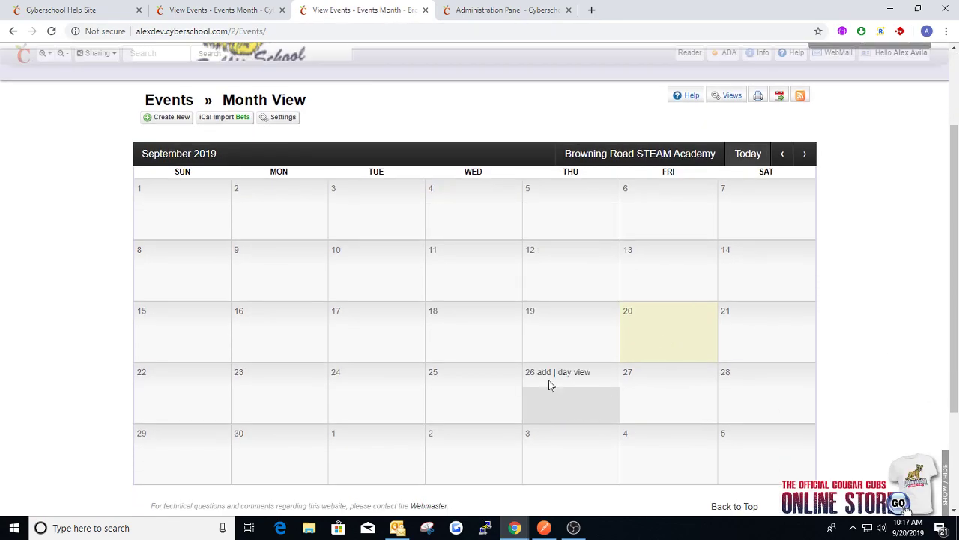
left_click(544, 373)
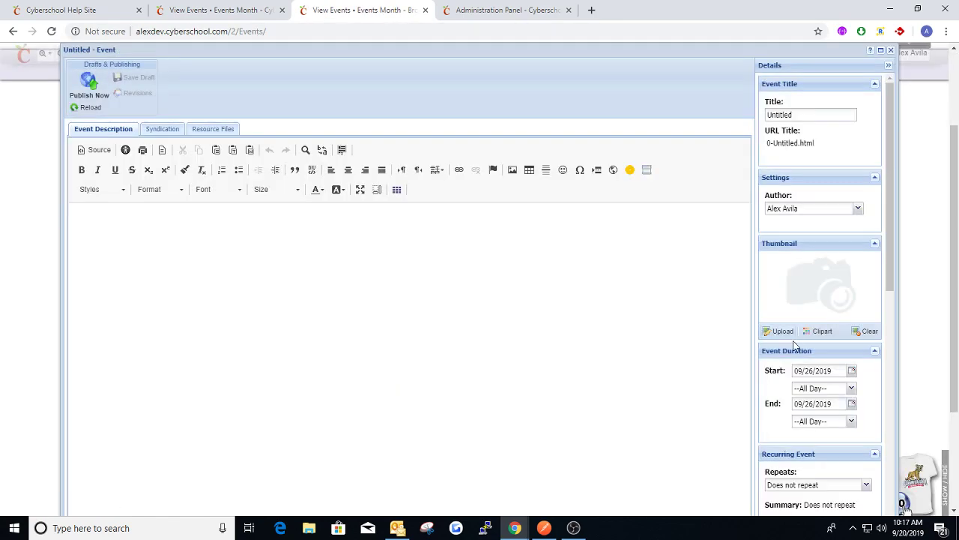
scroll(795, 345, "down", 5)
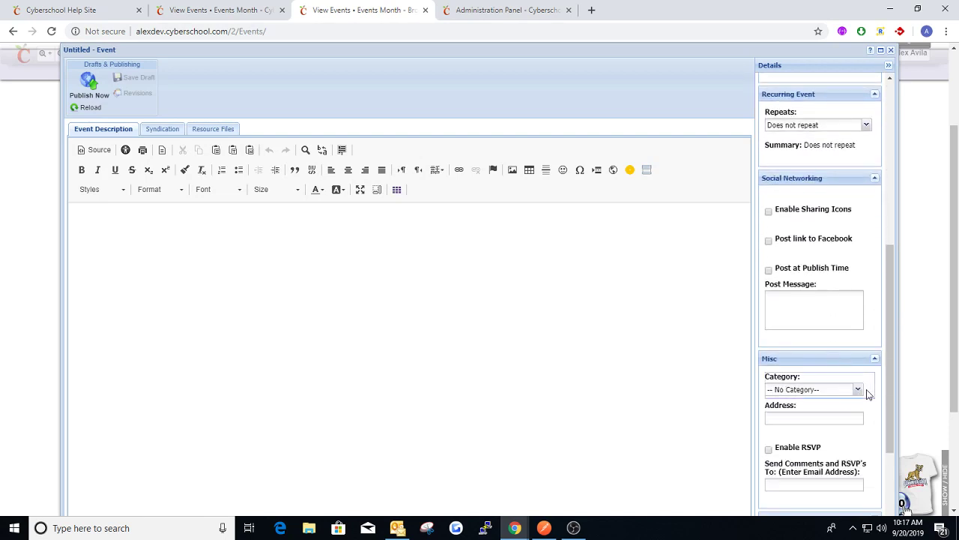
left_click(858, 389)
left_click(861, 317)
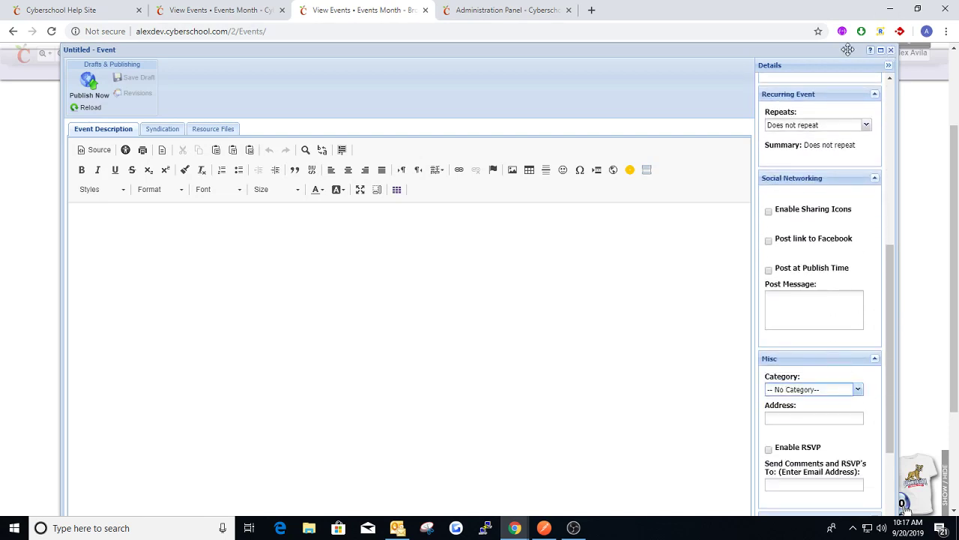
Load the second school's Administration Panel by replacing "District" with "2" in the panel's address.
left_click(524, 15)
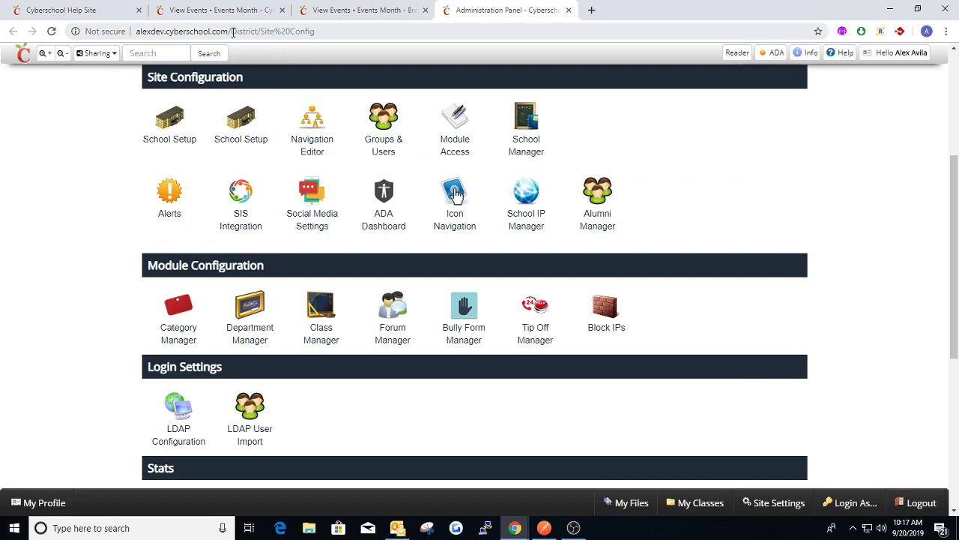
left_click_drag(232, 31, 250, 31)
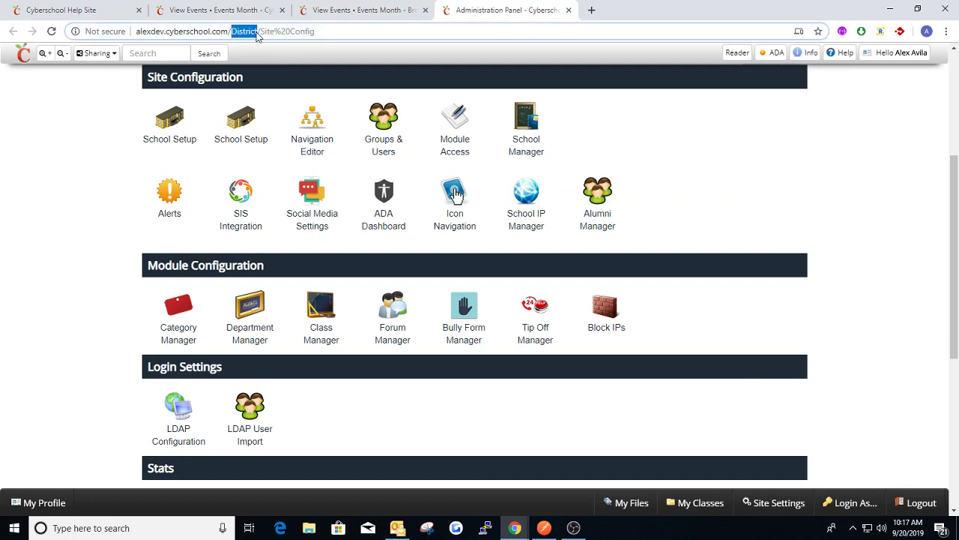
type("2")
key("Return")
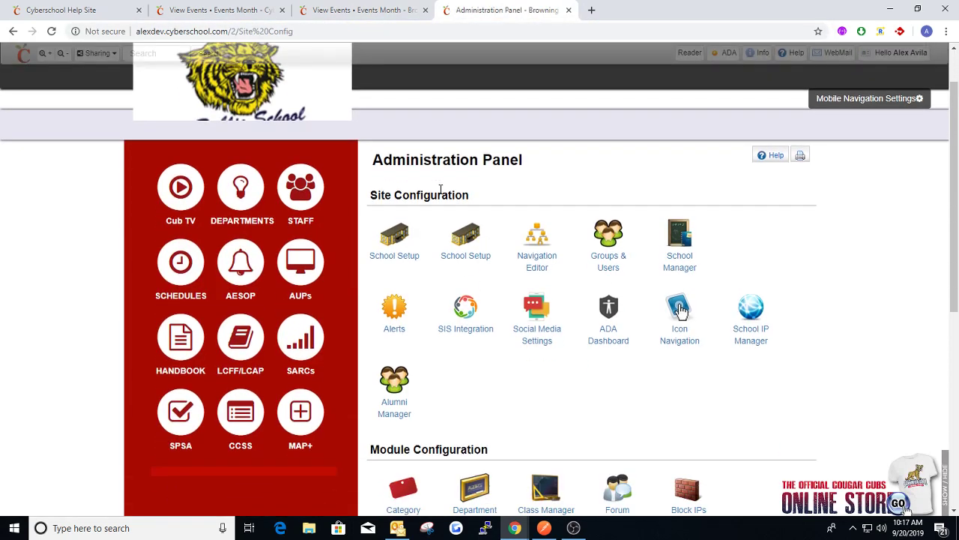
Add a category named "Elementary School" under Calendar of Events in the Category Manager.
left_click(413, 429)
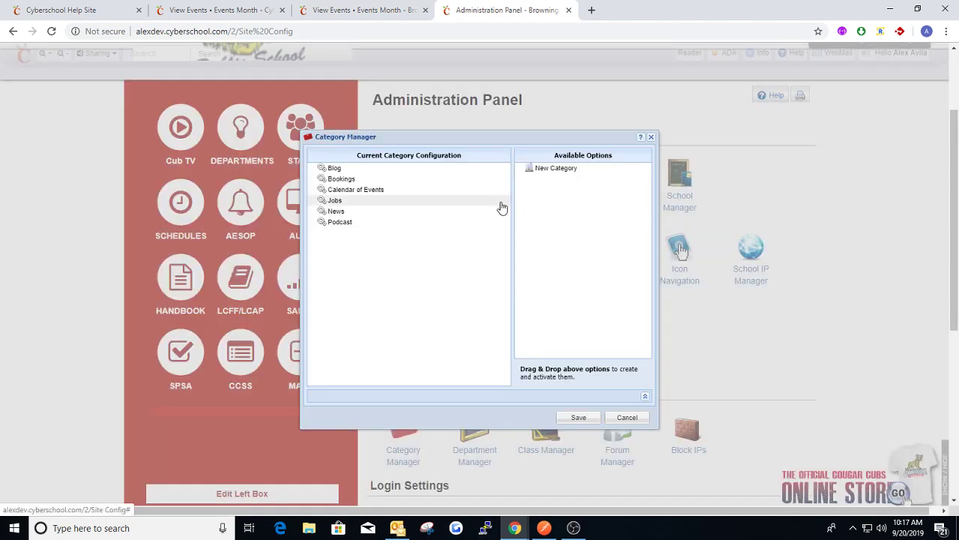
left_click_drag(545, 169, 377, 196)
left_click_drag(364, 194, 357, 191)
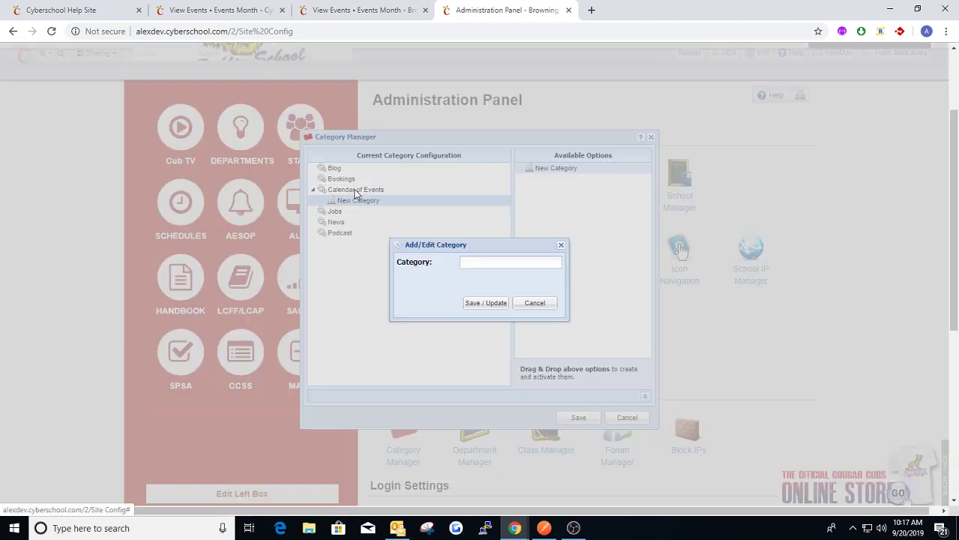
left_click(473, 264)
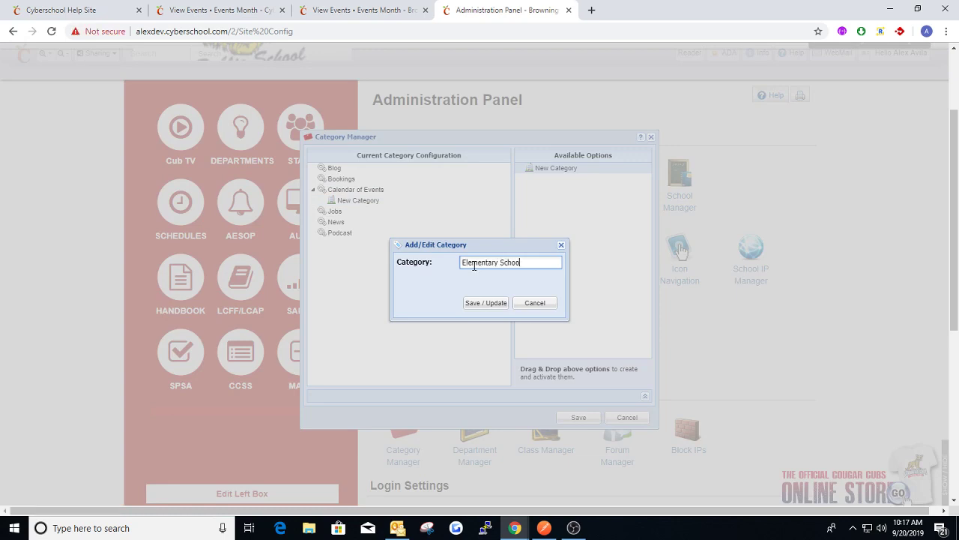
left_click(477, 303)
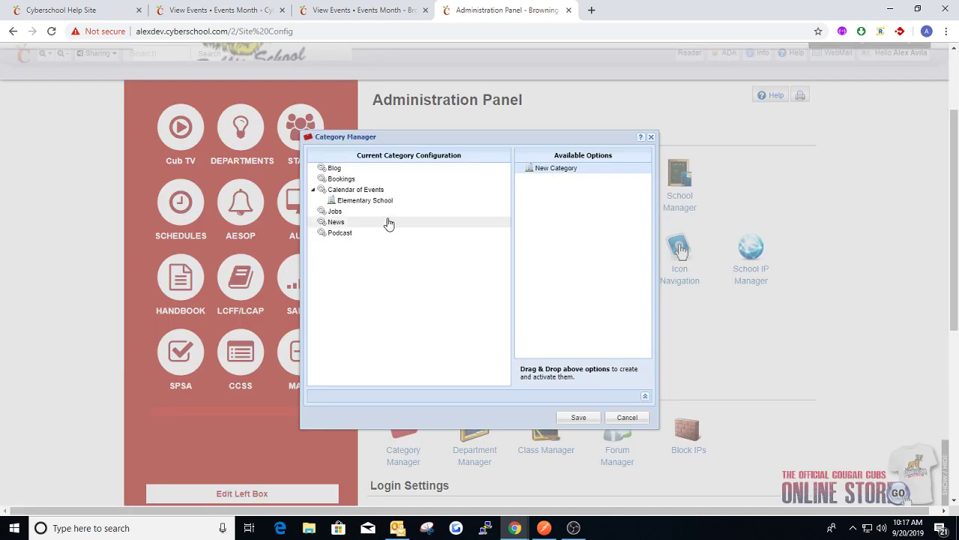
Set the Elementary School category's highlight color to navy blue and save the category configuration.
right_click(371, 207)
right_click(372, 205)
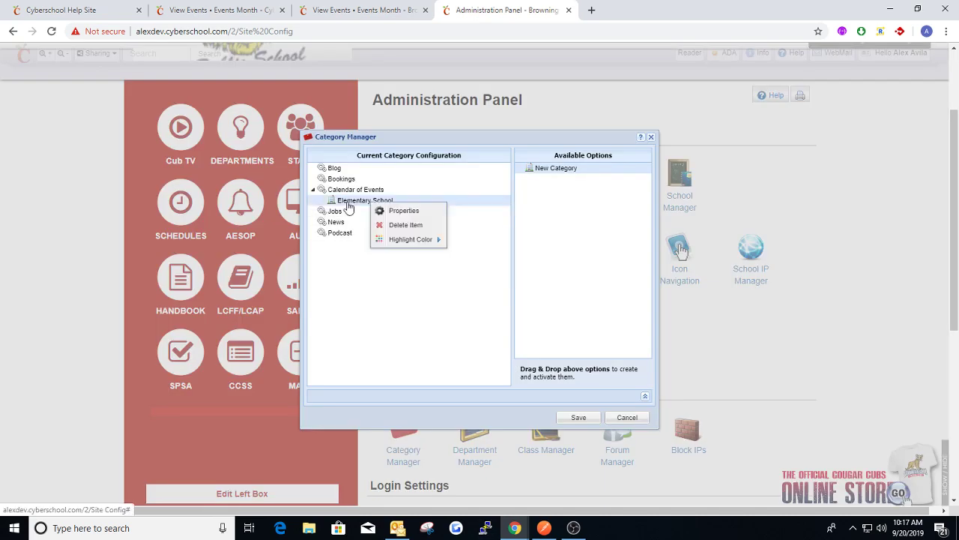
mouse_move(386, 239)
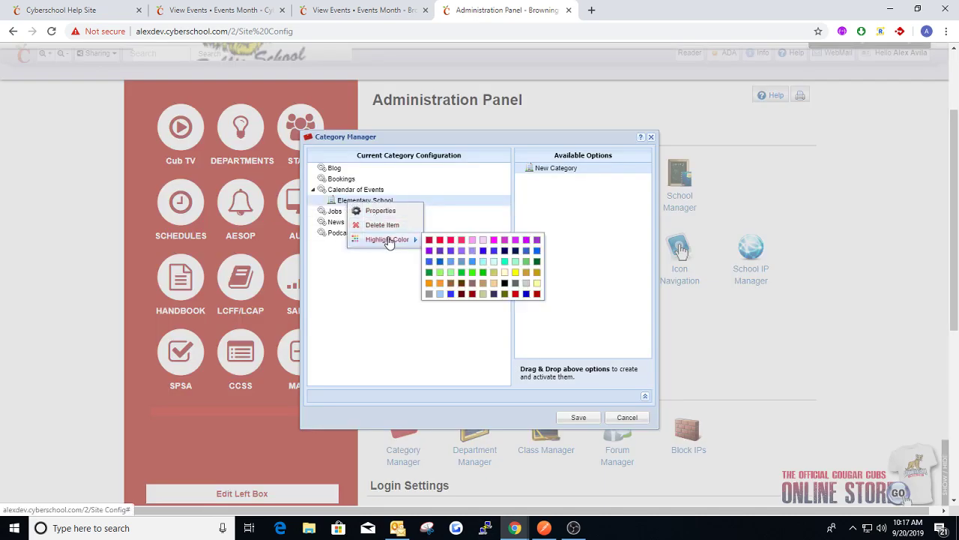
left_click(500, 256)
left_click(594, 421)
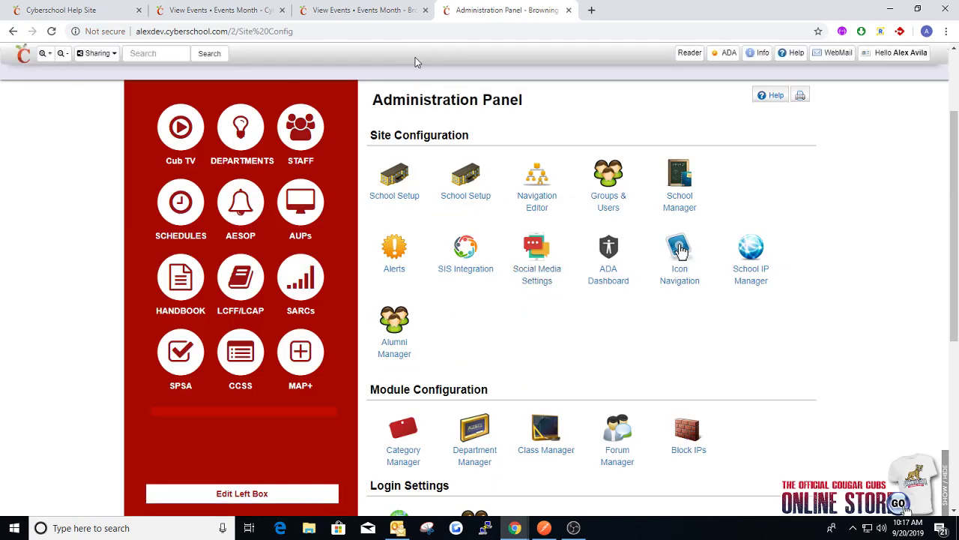
Close the untitled event on the second school's calendar and start one on September 27 titled "Elementary Event".
left_click(386, 15)
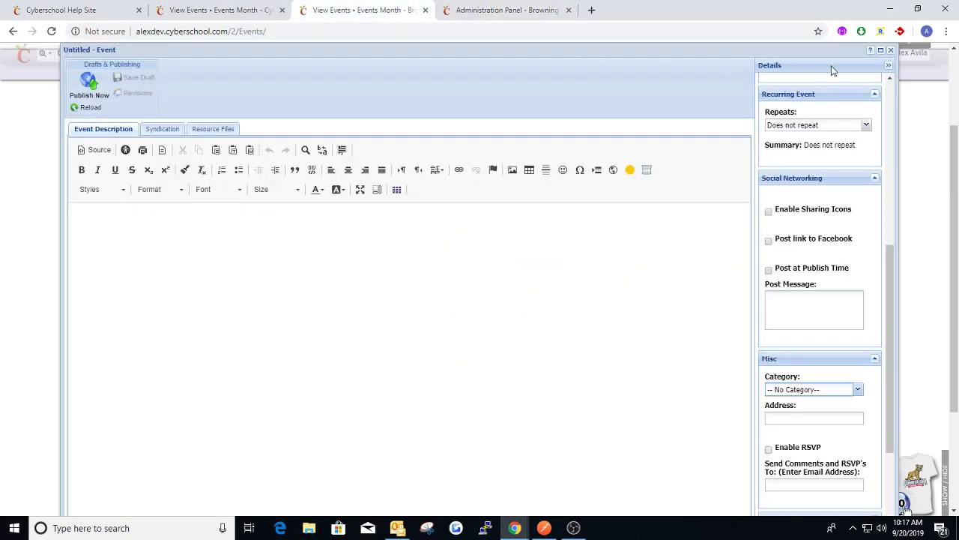
left_click(890, 49)
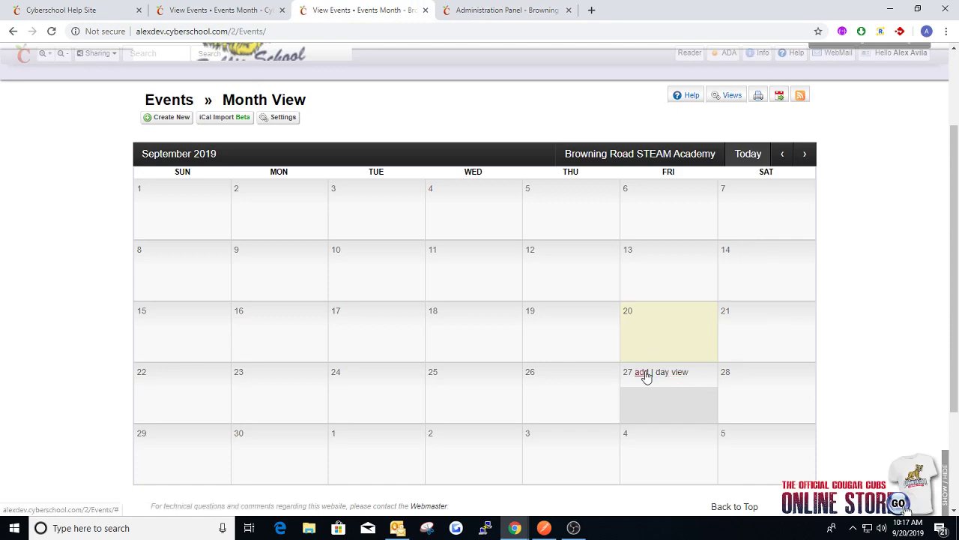
left_click(643, 374)
double_click(782, 113)
type("Elemetn")
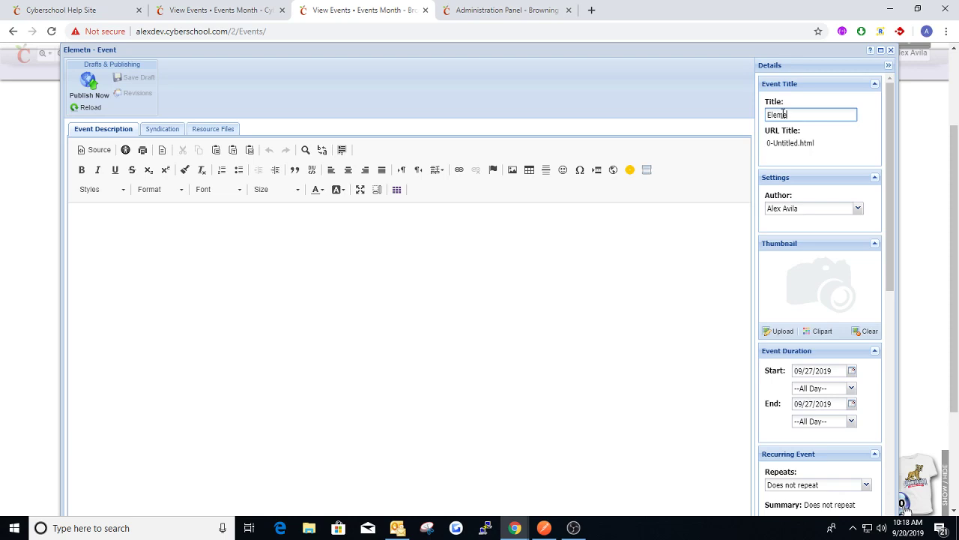
type("ary Event")
key("Tab")
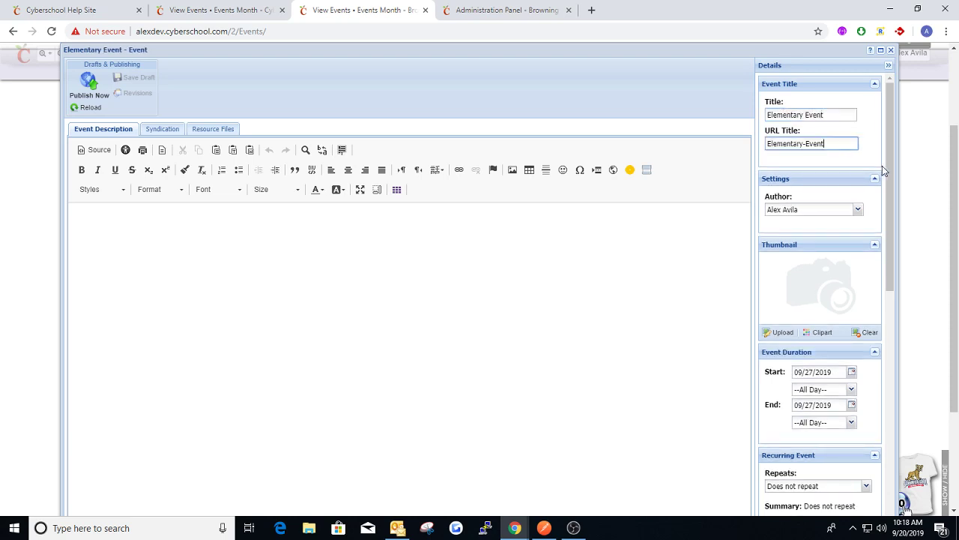
Assign the Elementary School category to the Elementary Event.
left_click_drag(884, 171, 865, 370)
left_click(857, 337)
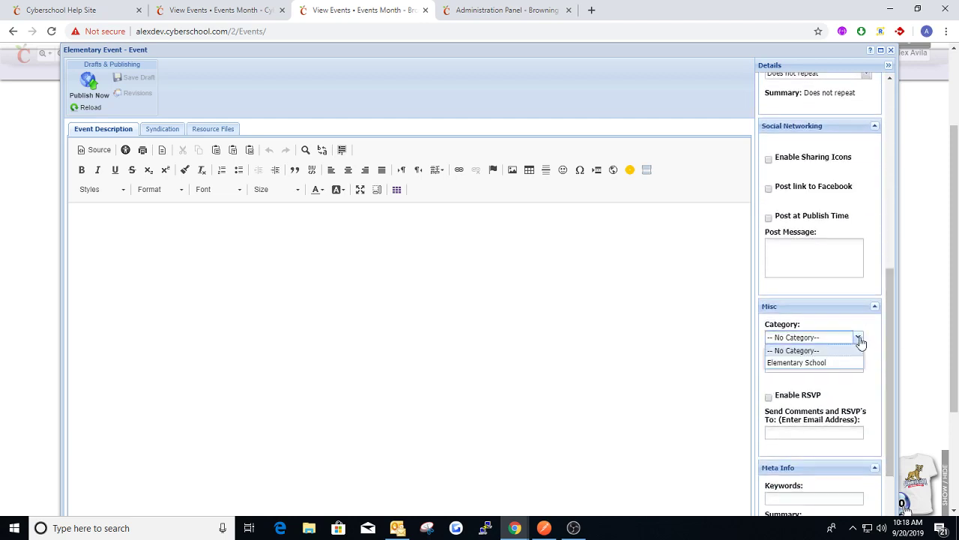
left_click(809, 362)
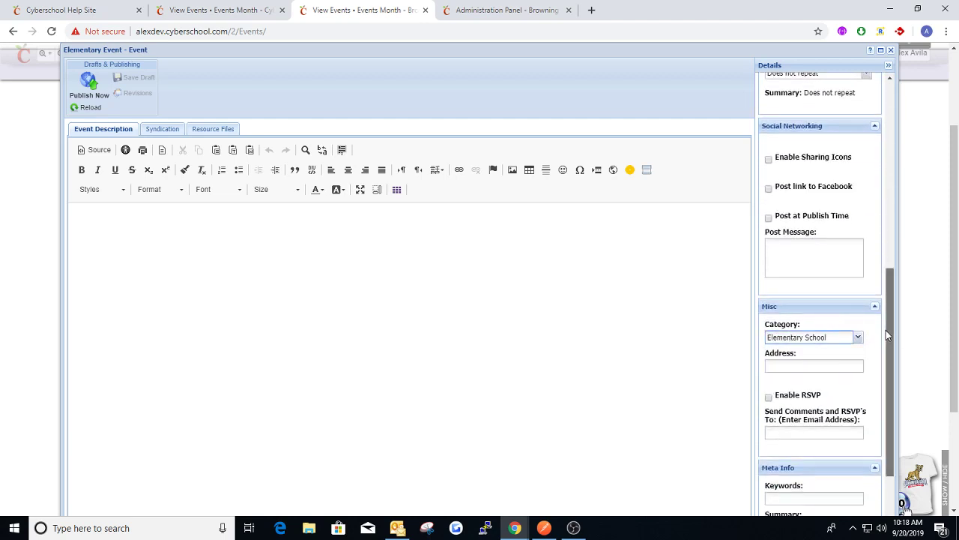
Publish the Elementary Event with syndication to Cyberschool Help Site and Browning Road STEAM Academy.
left_click_drag(886, 330, 890, 126)
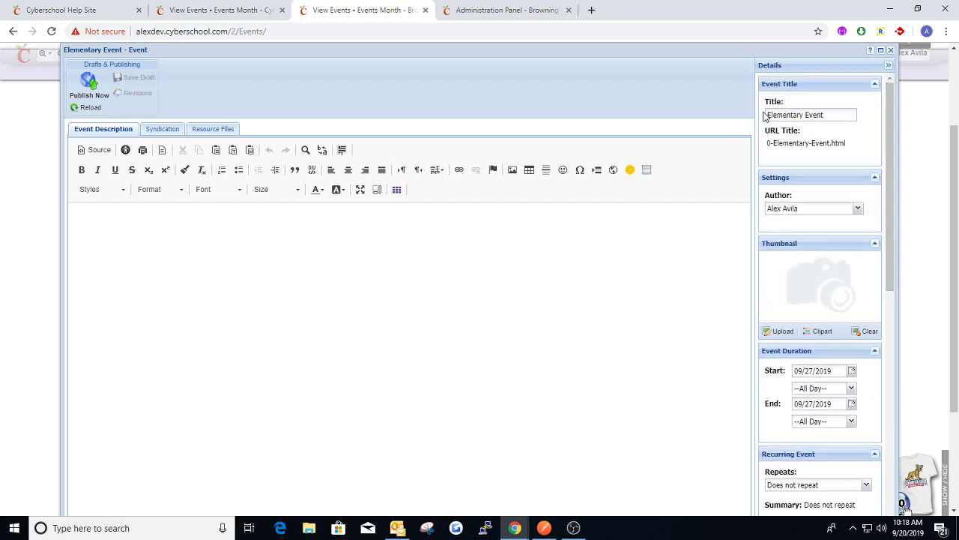
left_click(162, 130)
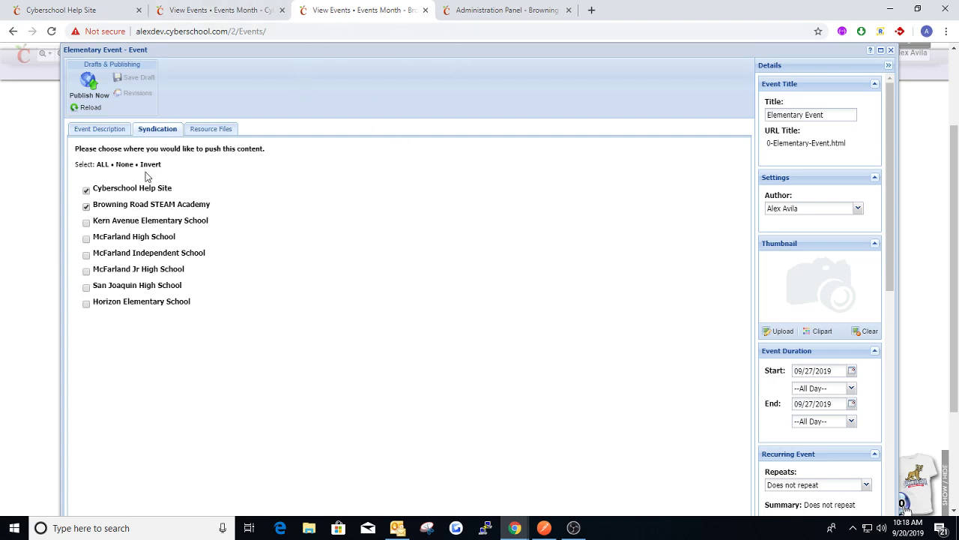
left_click(88, 89)
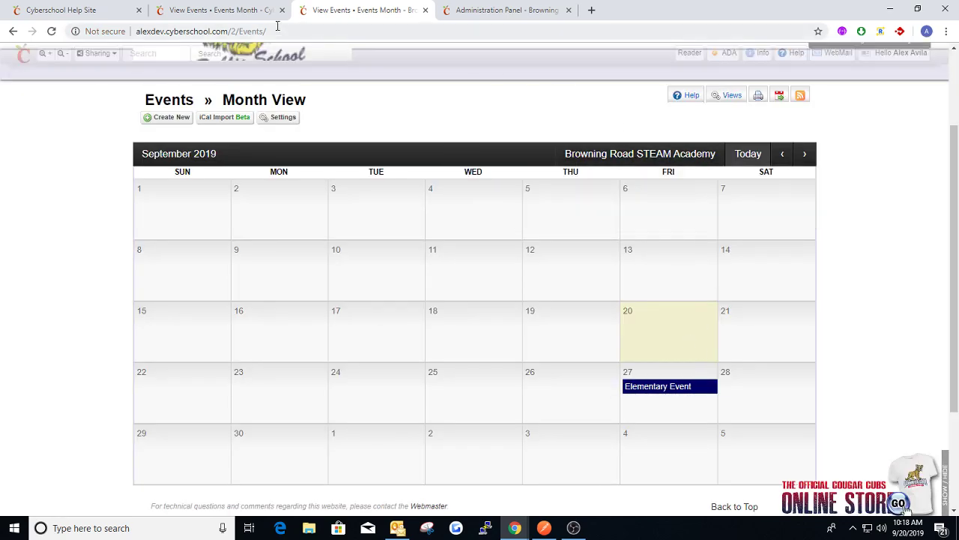
Check the district calendar for the Elementary Event, and refresh the home page to check the Upcoming Events widget.
left_click(229, 11)
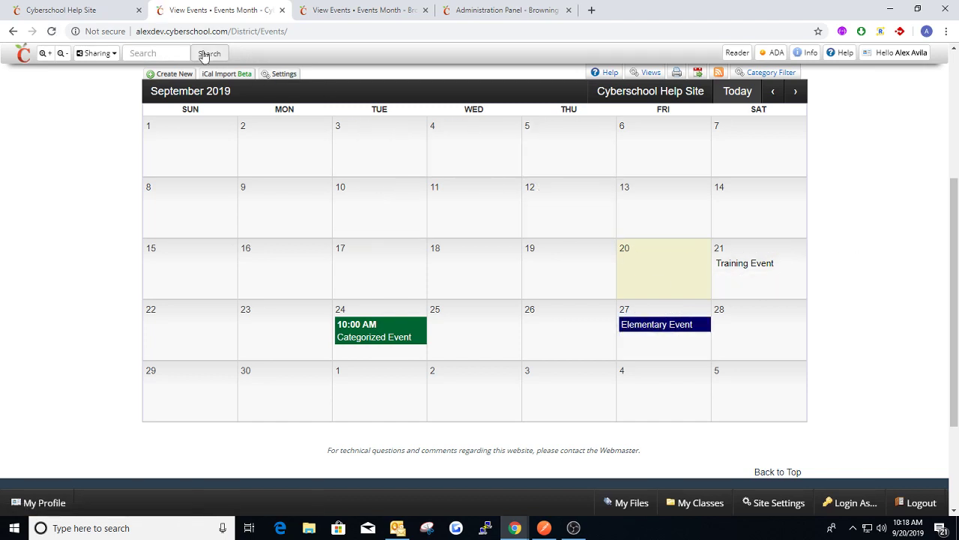
left_click(96, 9)
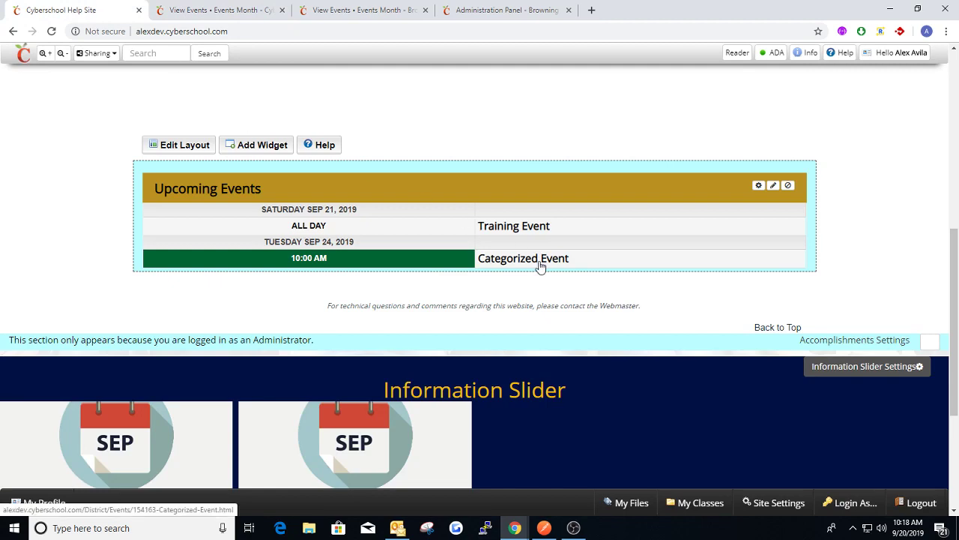
key("F5")
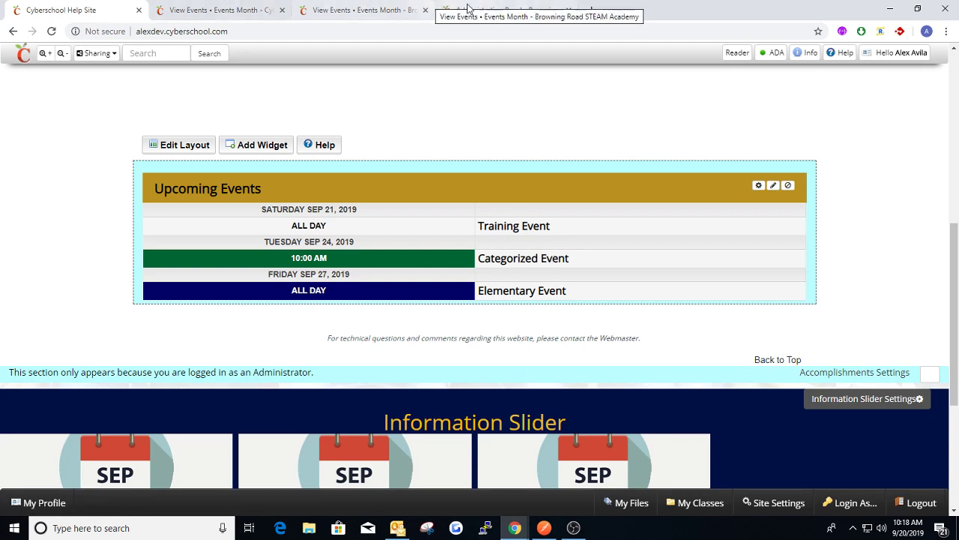
Compare the district events calendar with the Browning Road STEAM Academy calendar.
left_click(470, 9)
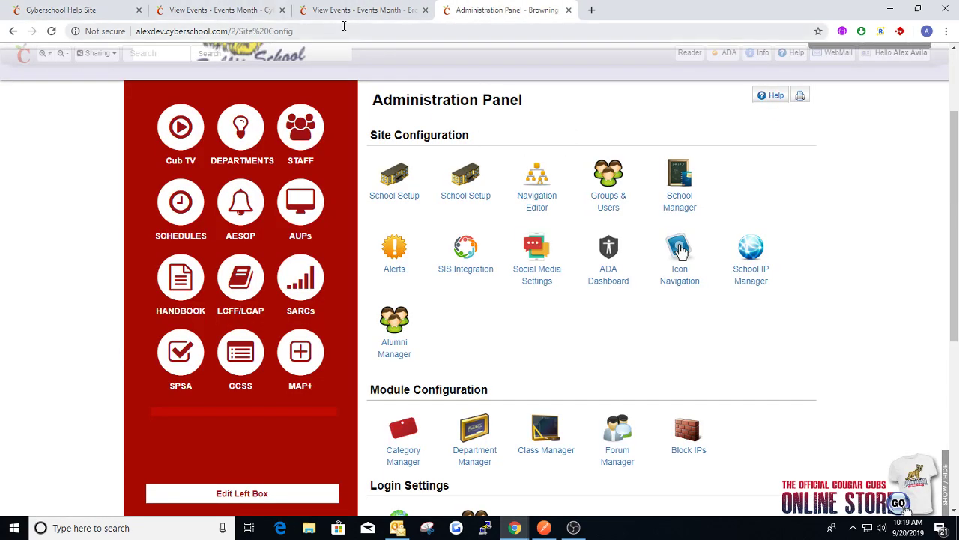
left_click(201, 8)
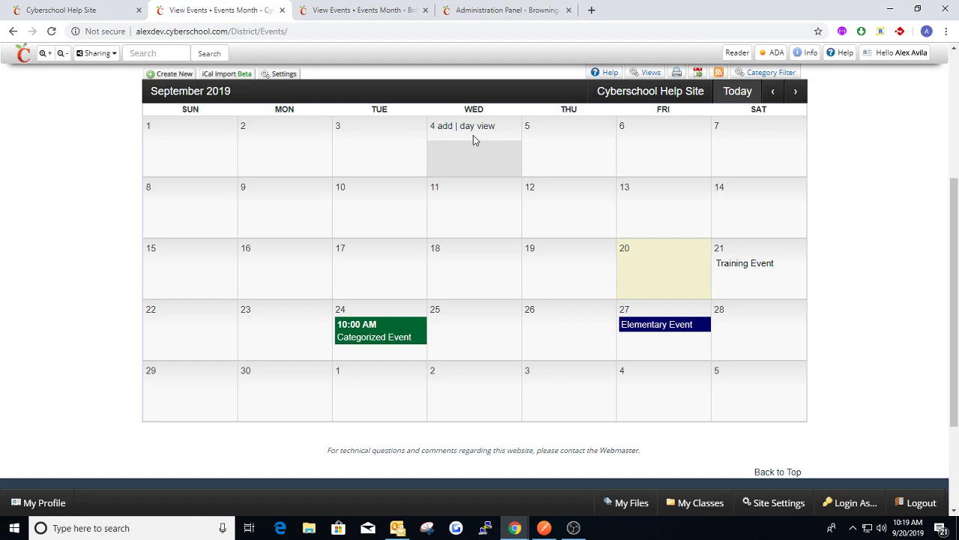
left_click(346, 11)
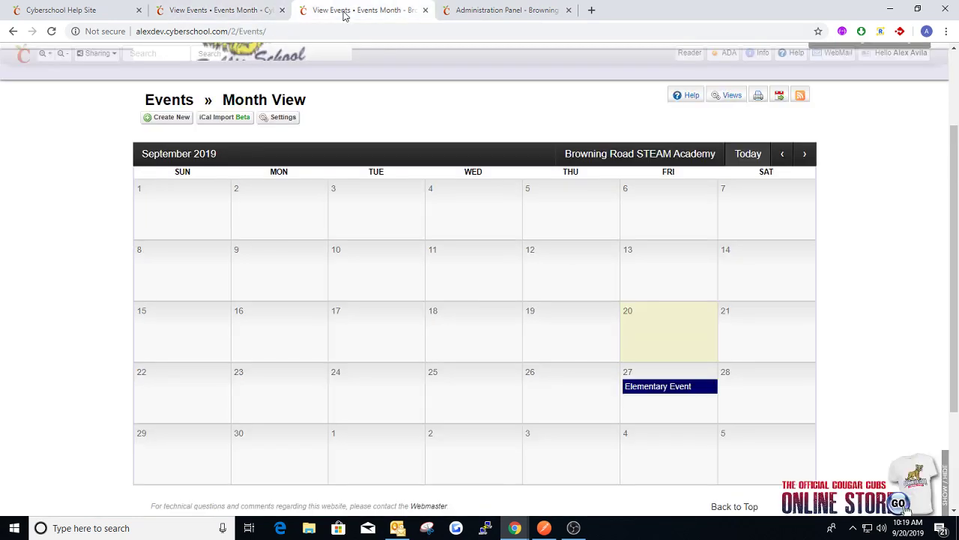
Review the Elementary Event's syndication sites, close it, and recheck the event on the district calendar and home page.
scroll(721, 402, "down", 1)
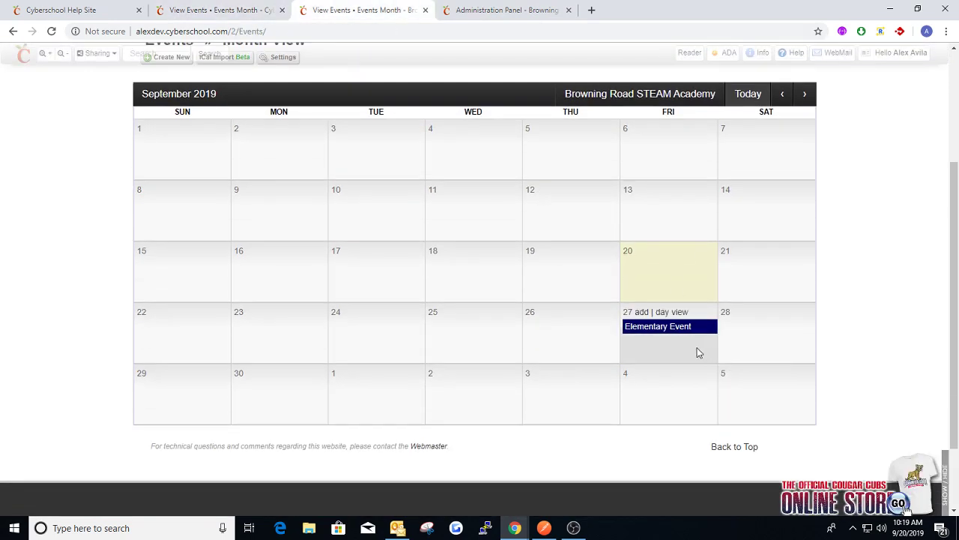
left_click(649, 348)
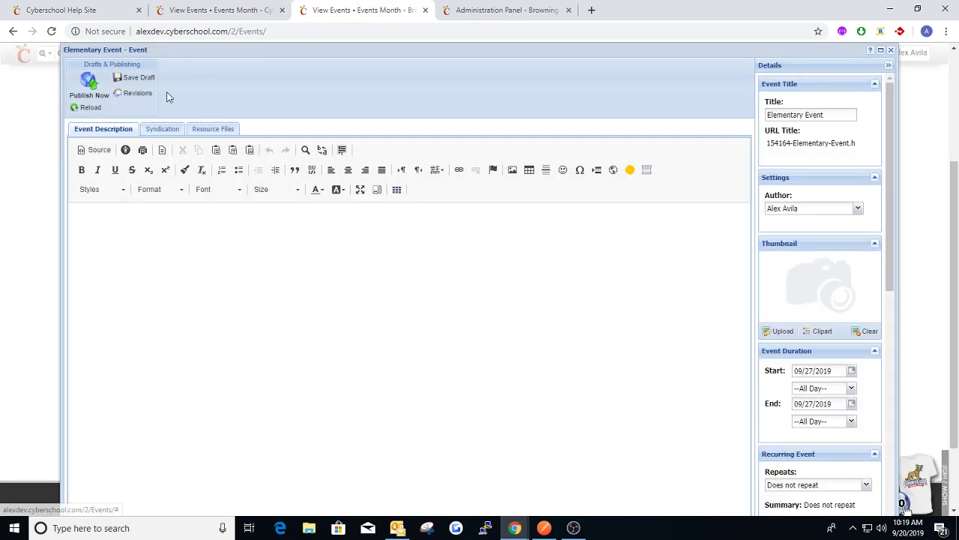
left_click(157, 129)
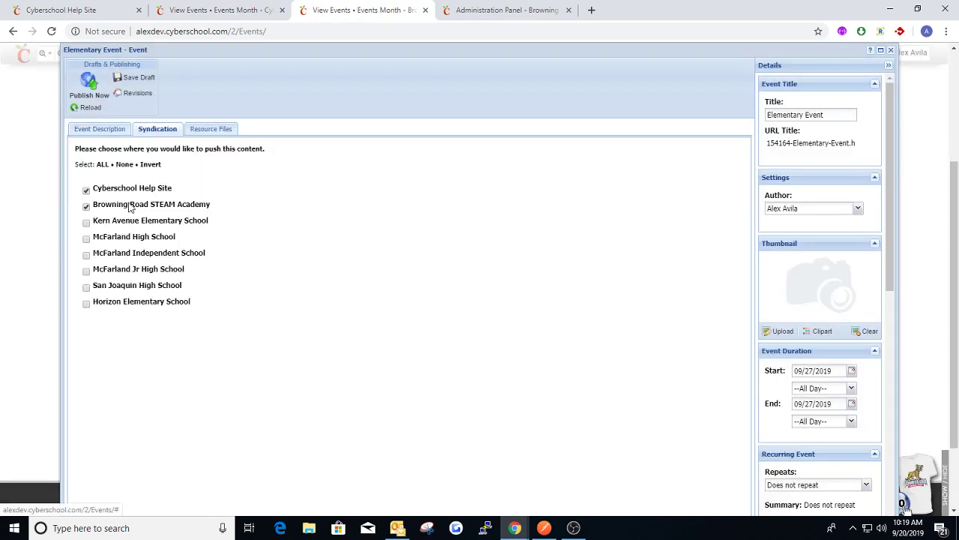
left_click(890, 50)
left_click(210, 15)
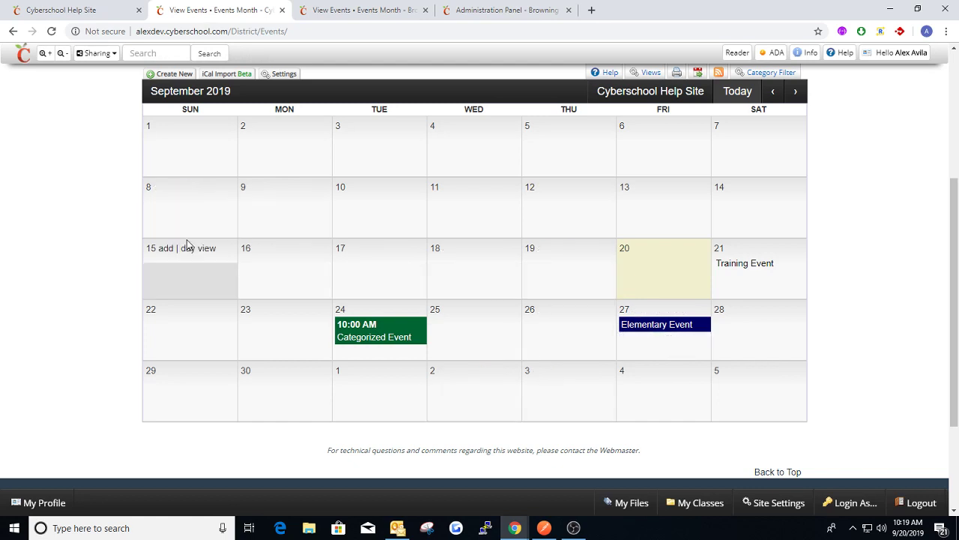
left_click(89, 8)
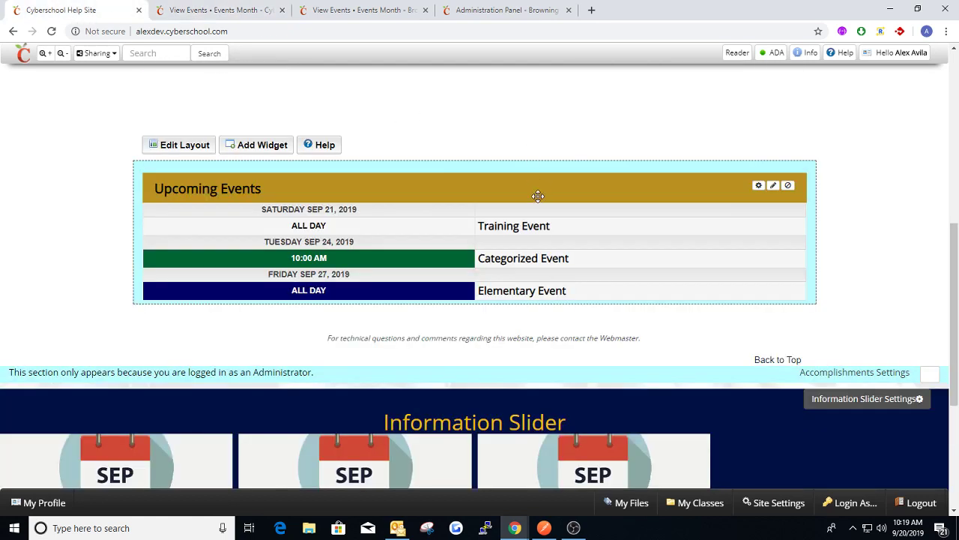